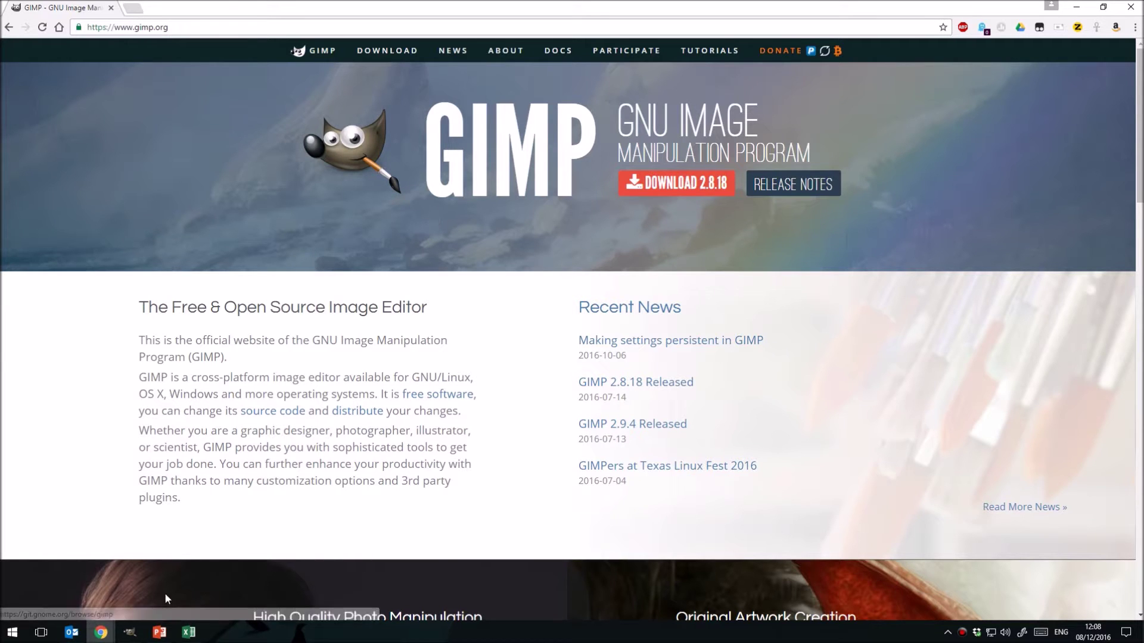
- Switch from Chrome to the PowerPoint slide showing the original and cut-out phone photos
click(158, 635)
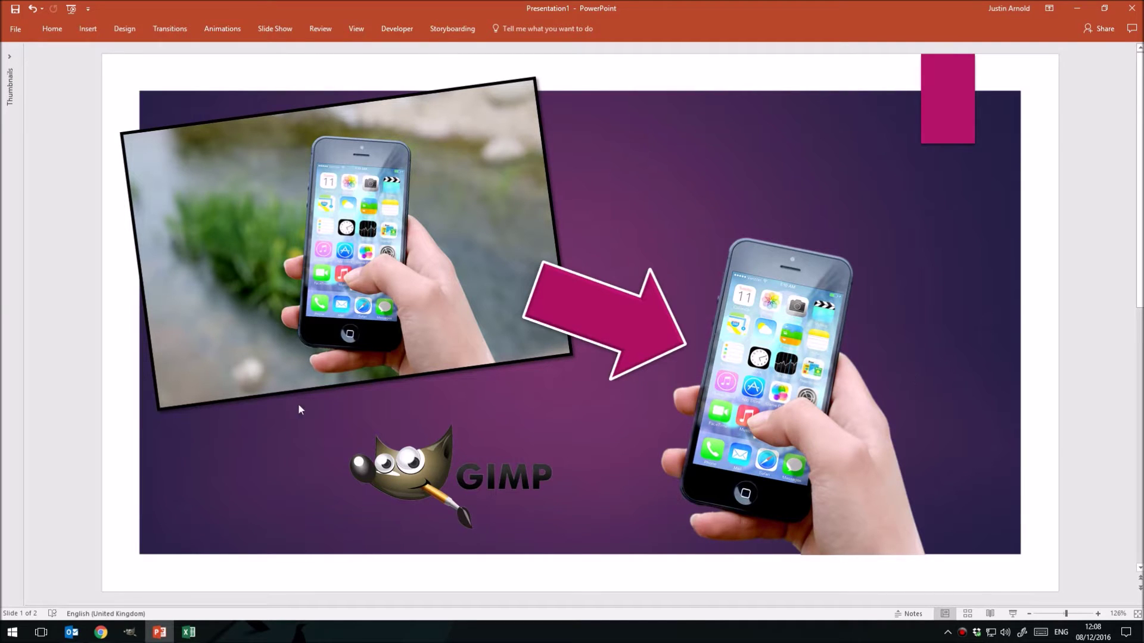
- Bring GIMP forward with hand-apple-iphone-smartphone.jpg open for editing
click(131, 633)
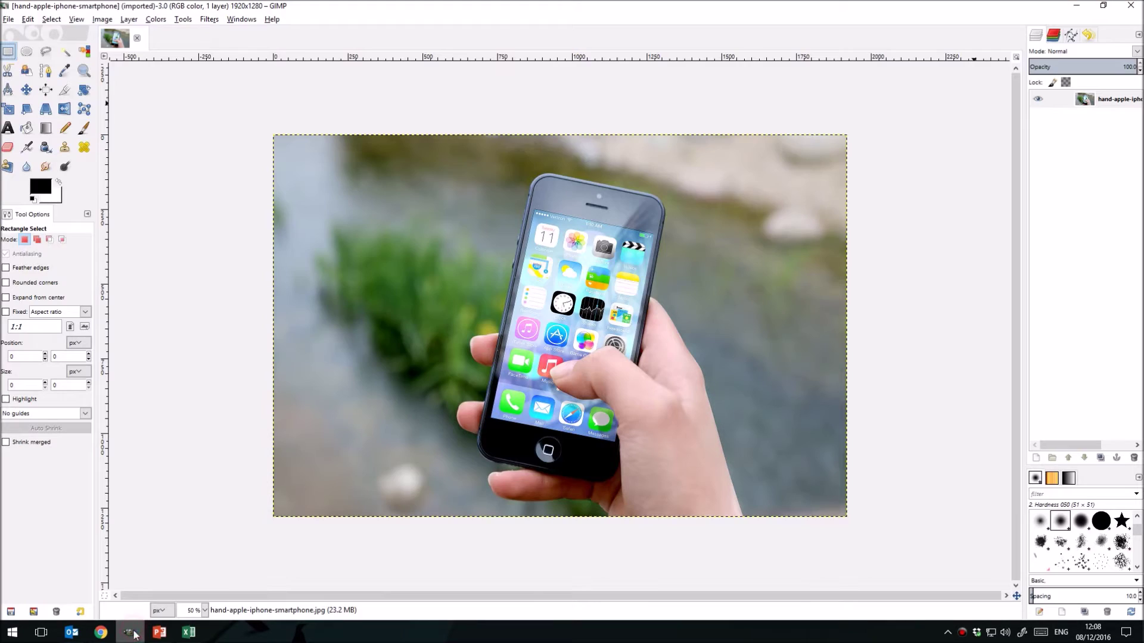
- Pick Fuzzy Select and test-select the top-left background and the green plant area
click(65, 52)
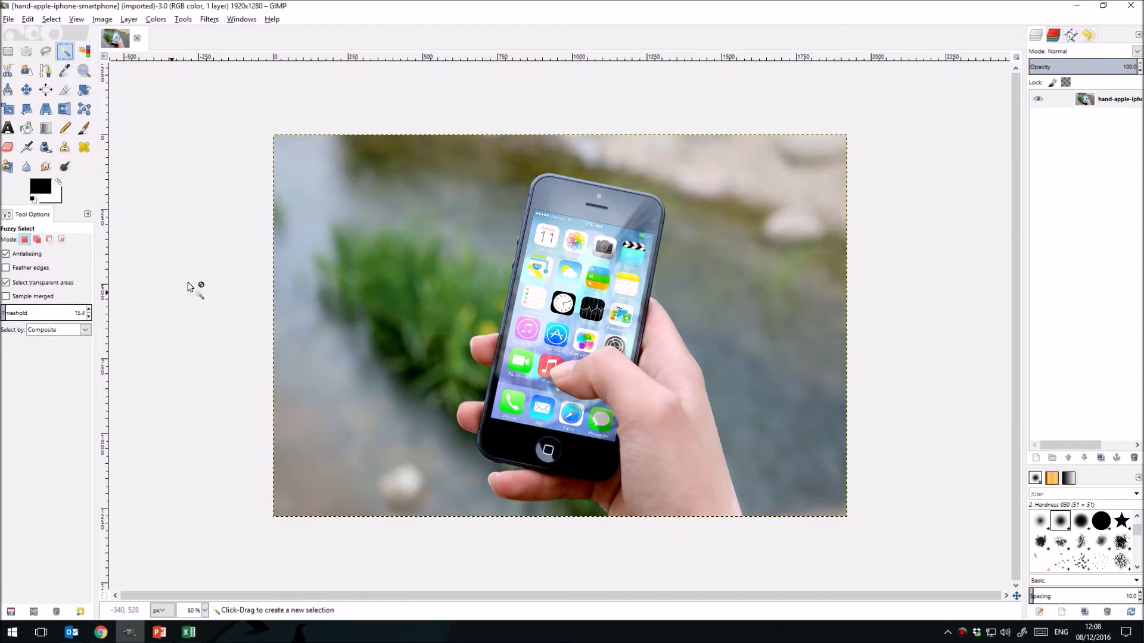
click(310, 165)
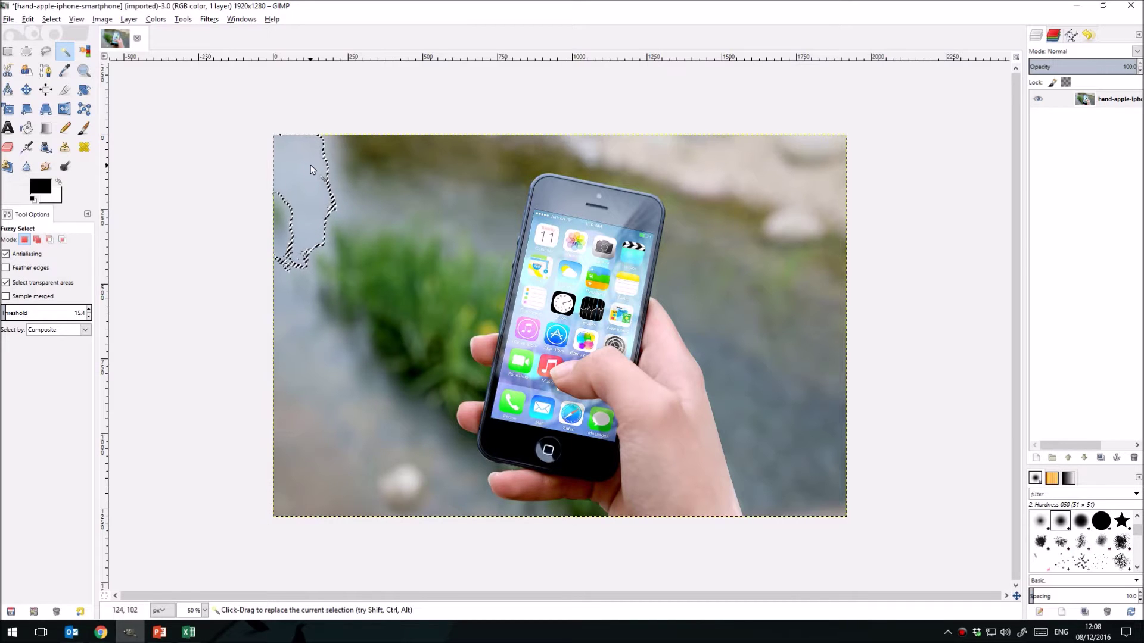
click(388, 295)
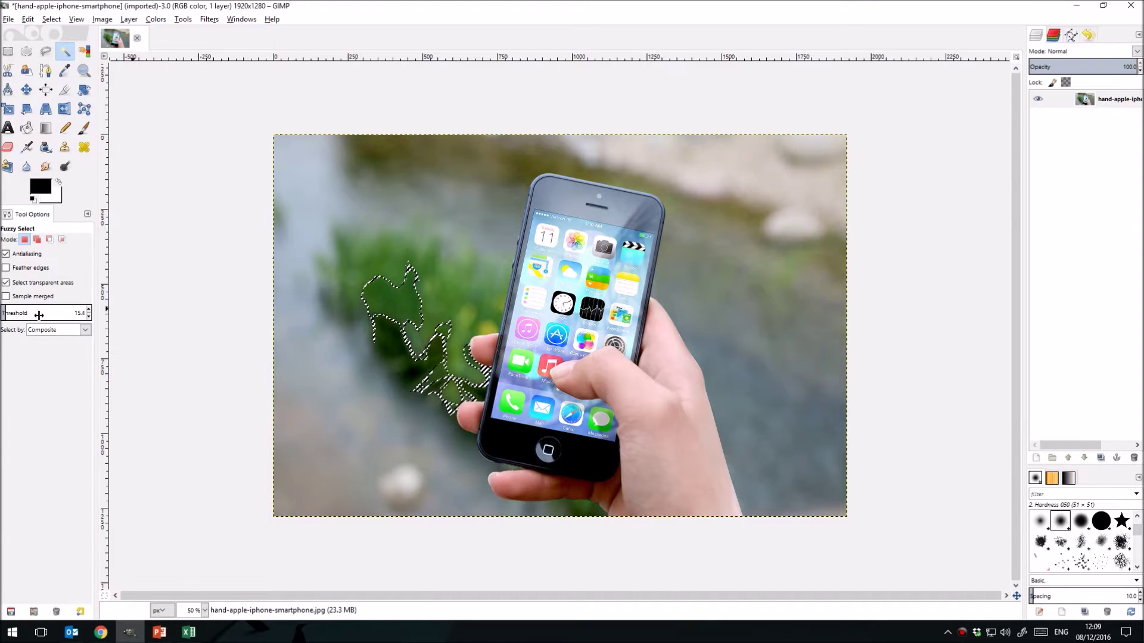
- Raise the Fuzzy Select threshold to 89.2 and select the upper-left background
click(7, 313)
drag(7, 313, 10, 314)
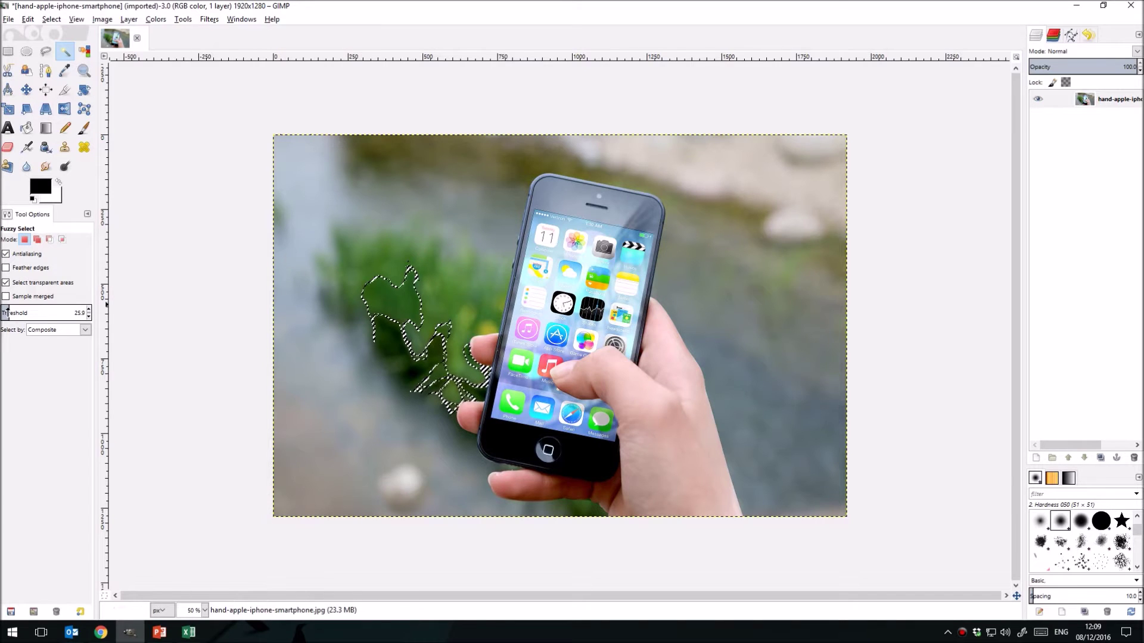
click(31, 311)
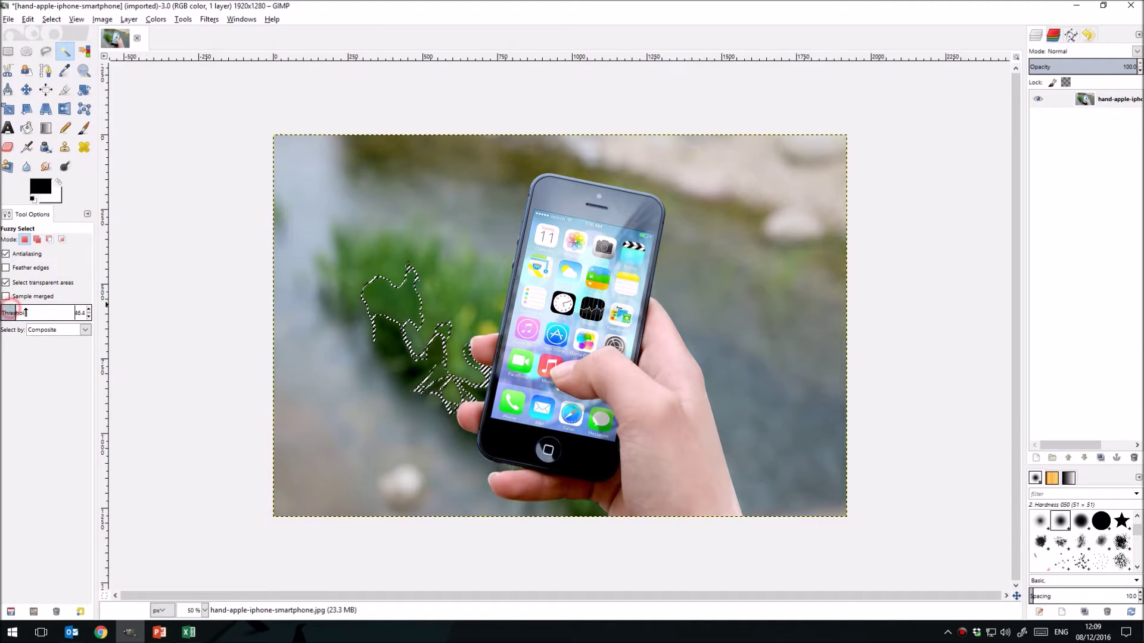
click(320, 198)
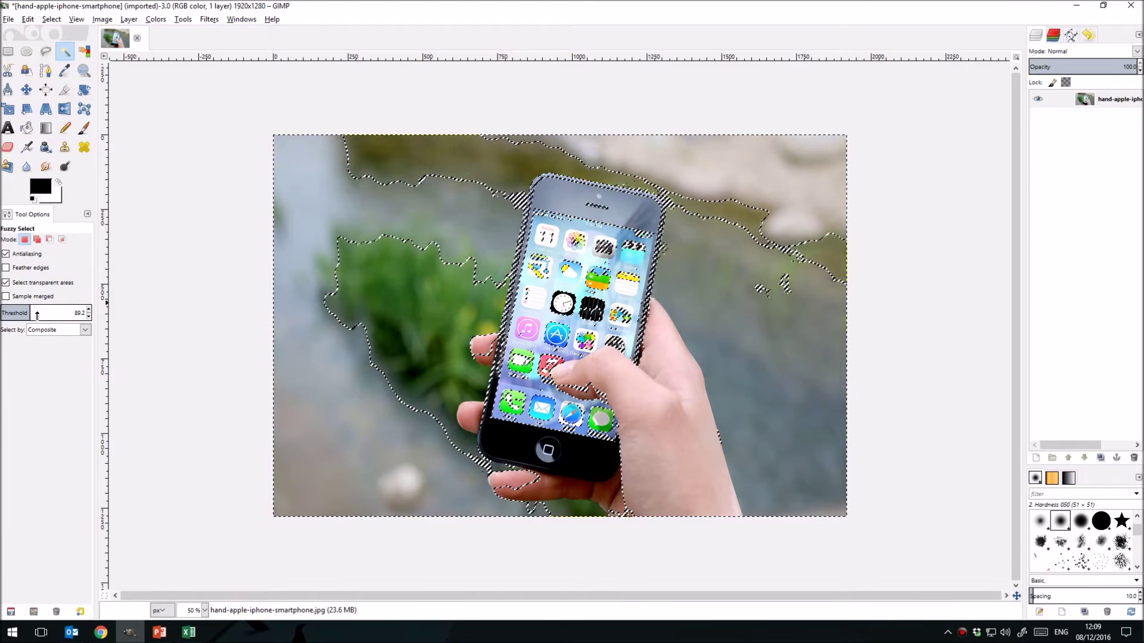
- Lower the threshold, testing on the left-edge background, and settle it at 30.4
click(14, 314)
click(7, 313)
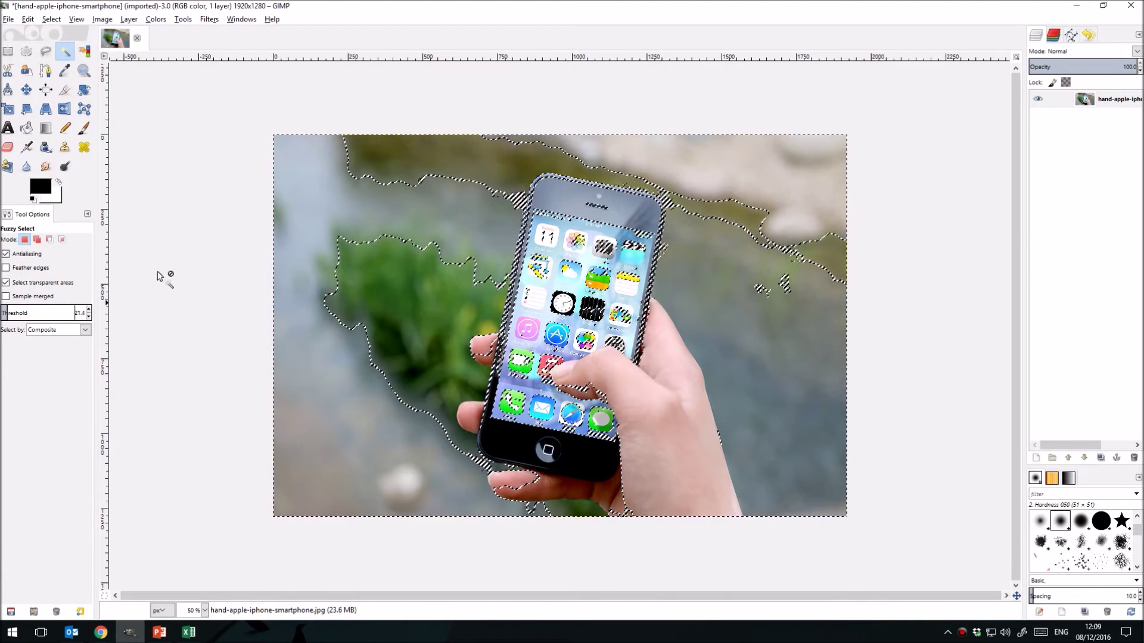
click(293, 197)
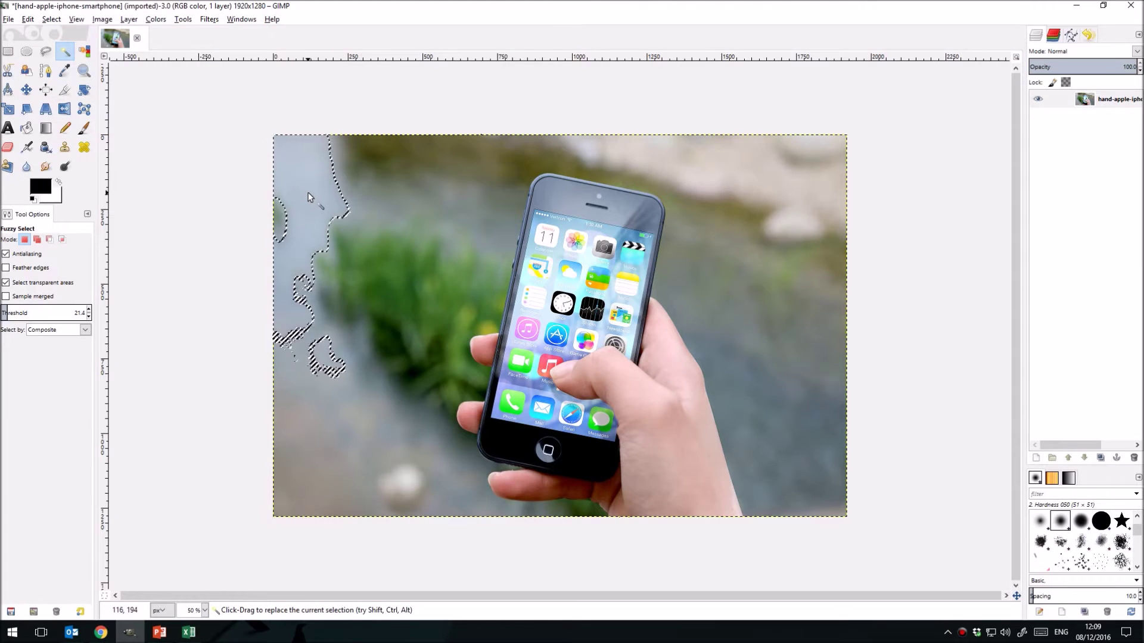
click(89, 311)
click(88, 317)
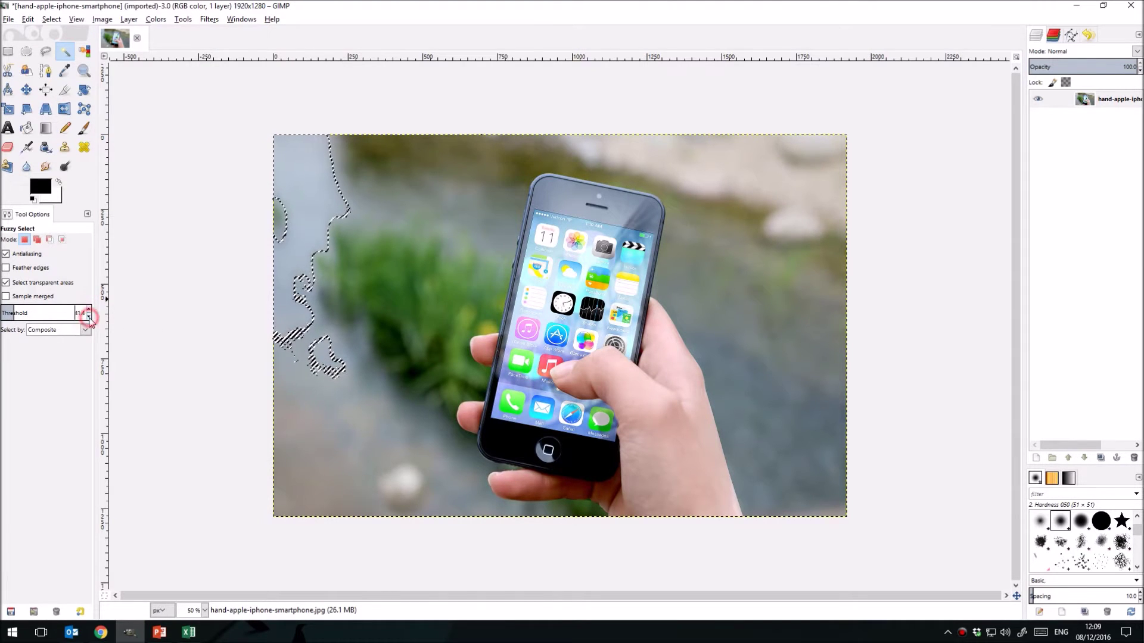
click(89, 317)
click(89, 310)
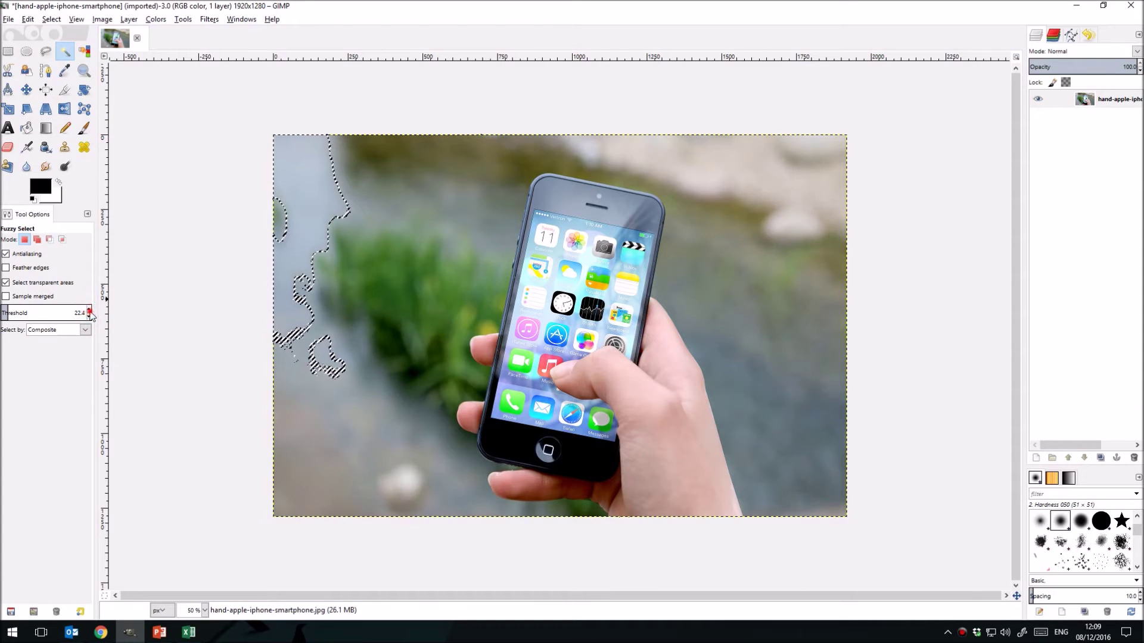
click(89, 311)
click(88, 310)
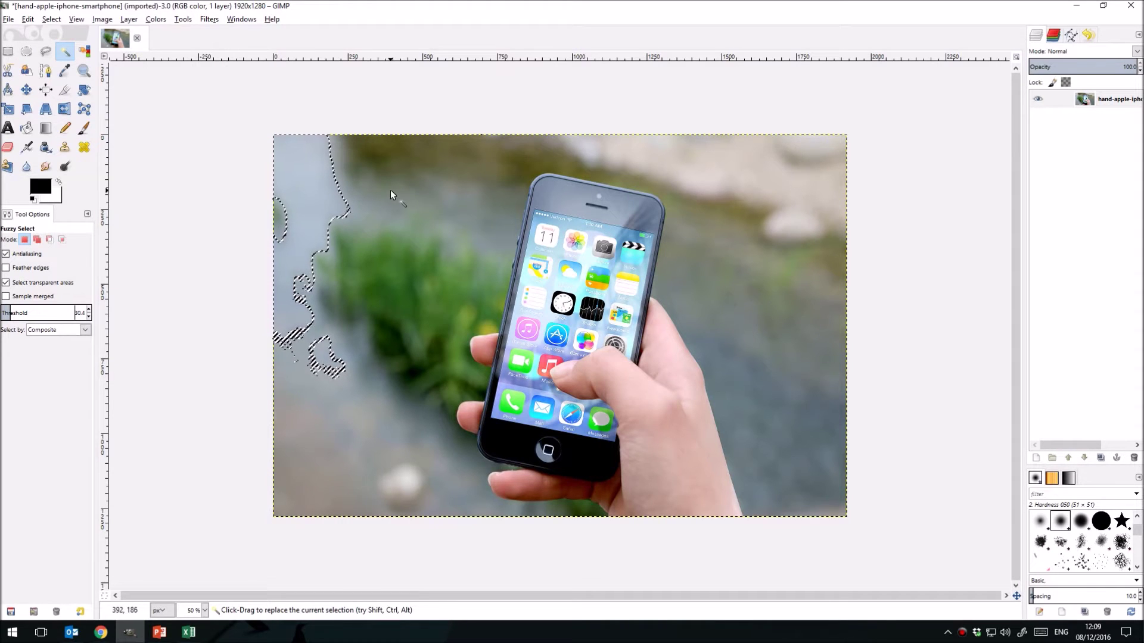
- Try selecting the plant, the area around the phone, and the right side, ending on the left-edge strip
click(384, 294)
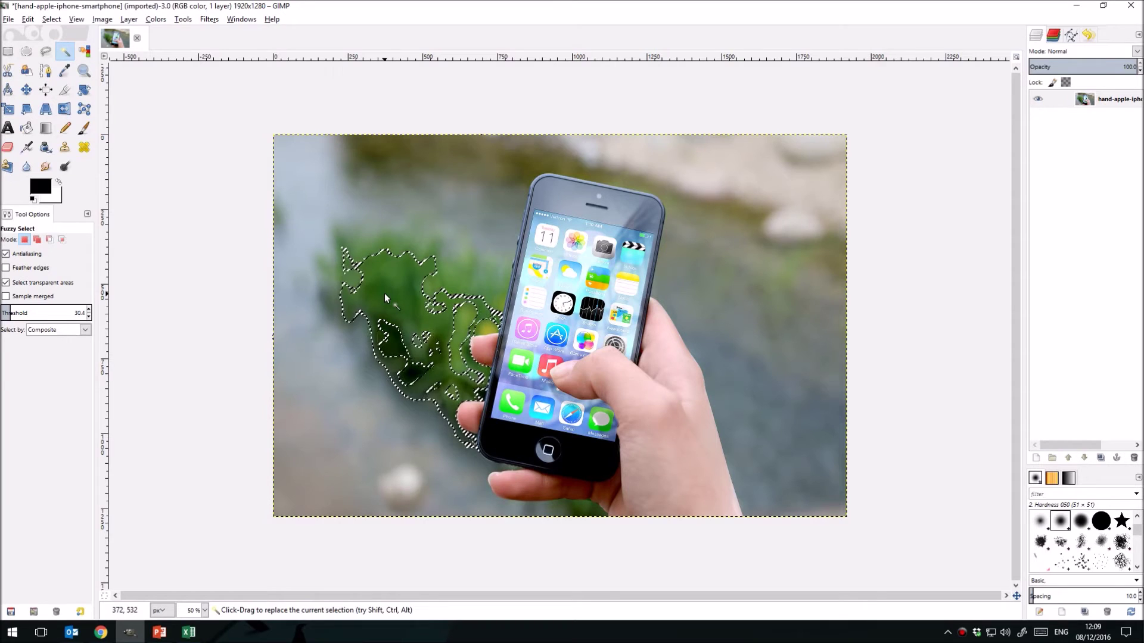
click(420, 185)
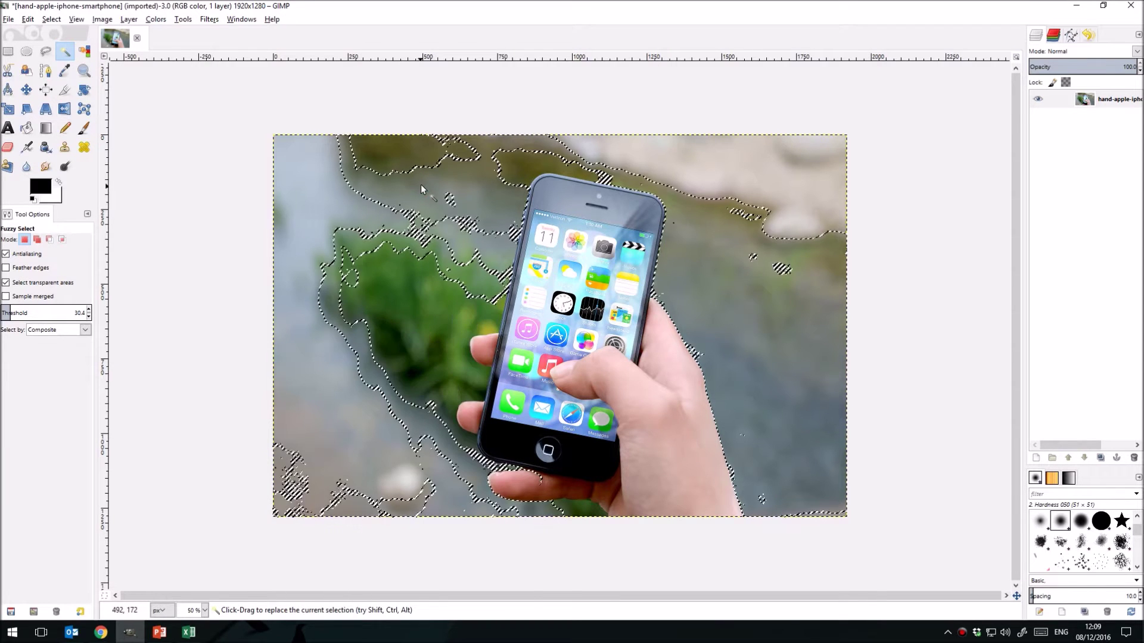
click(785, 285)
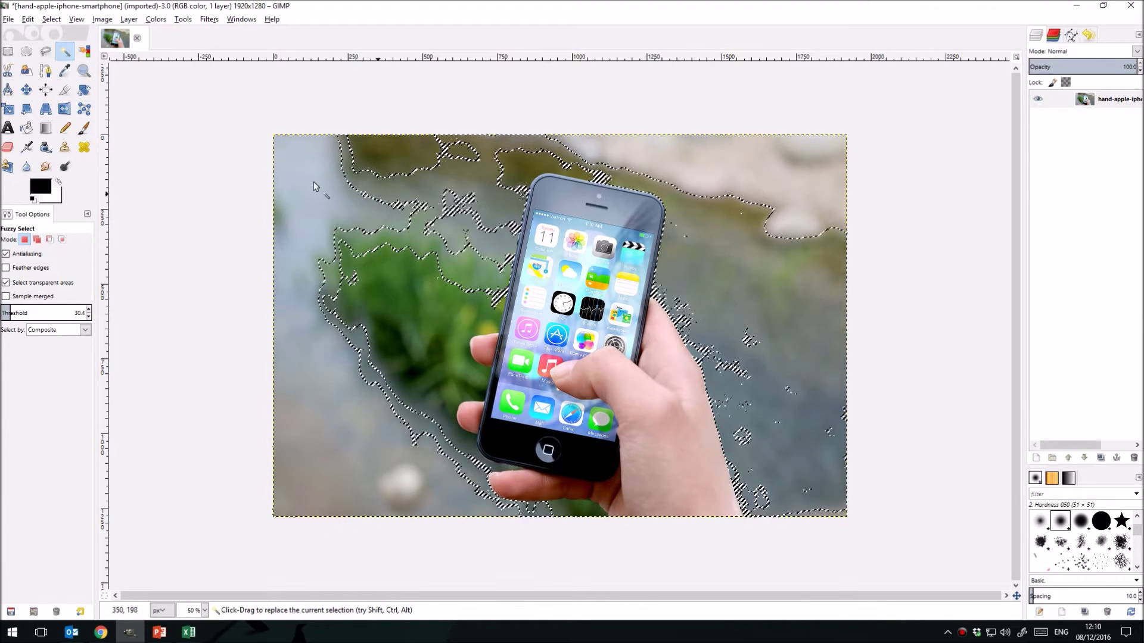
click(297, 177)
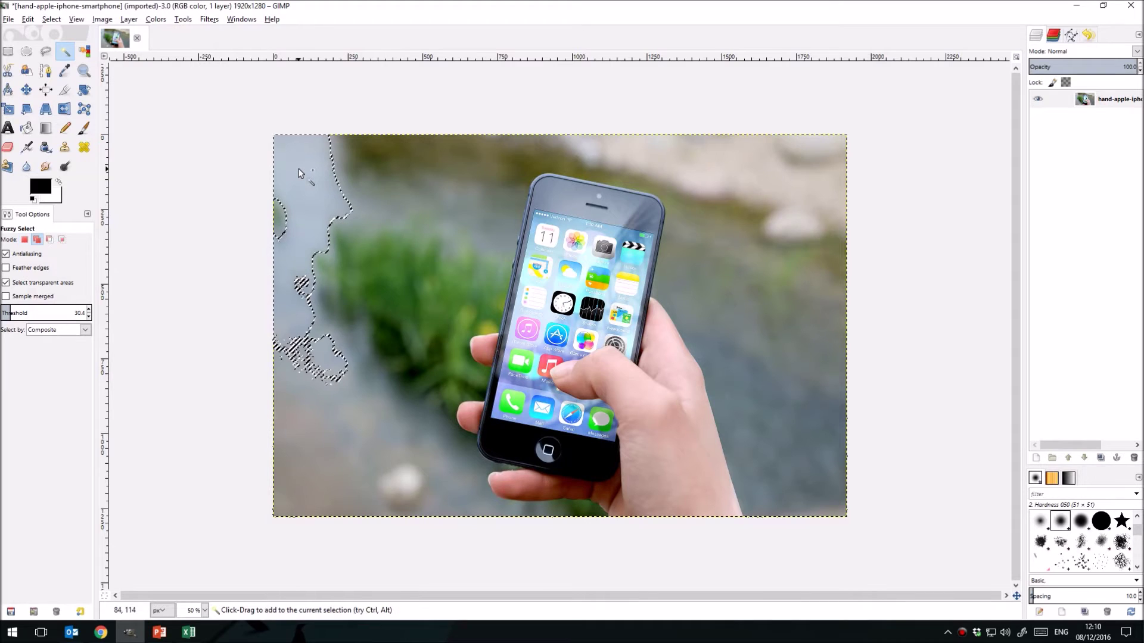
- Add the top edge, left island, lower-left area, bottom blob and right background to the selection
key(shift)
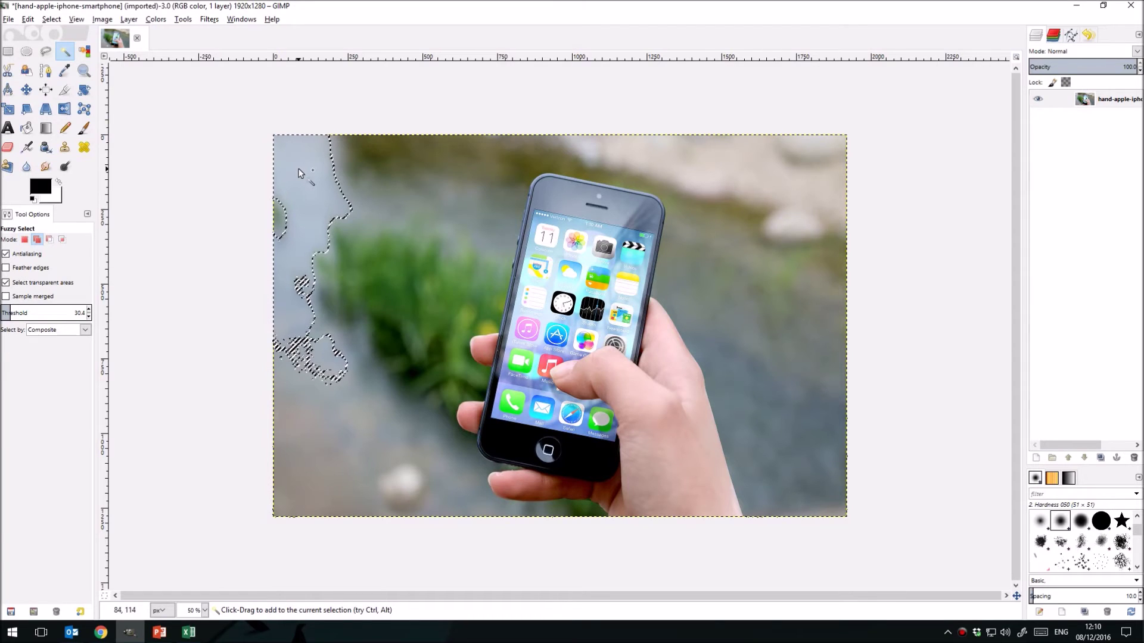
click(391, 161)
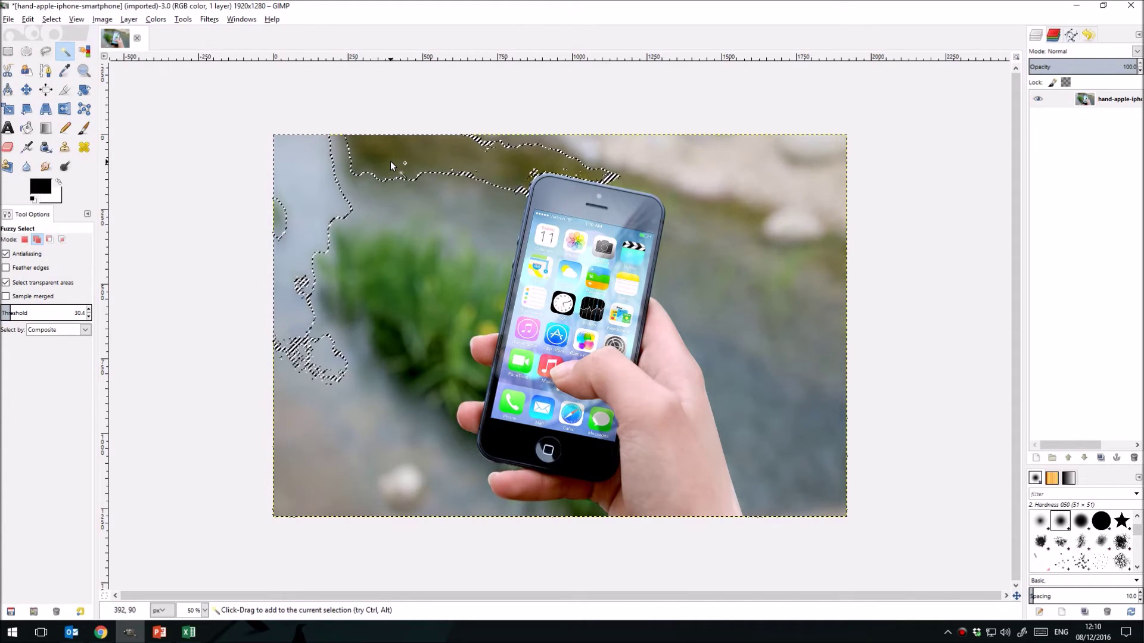
click(280, 219)
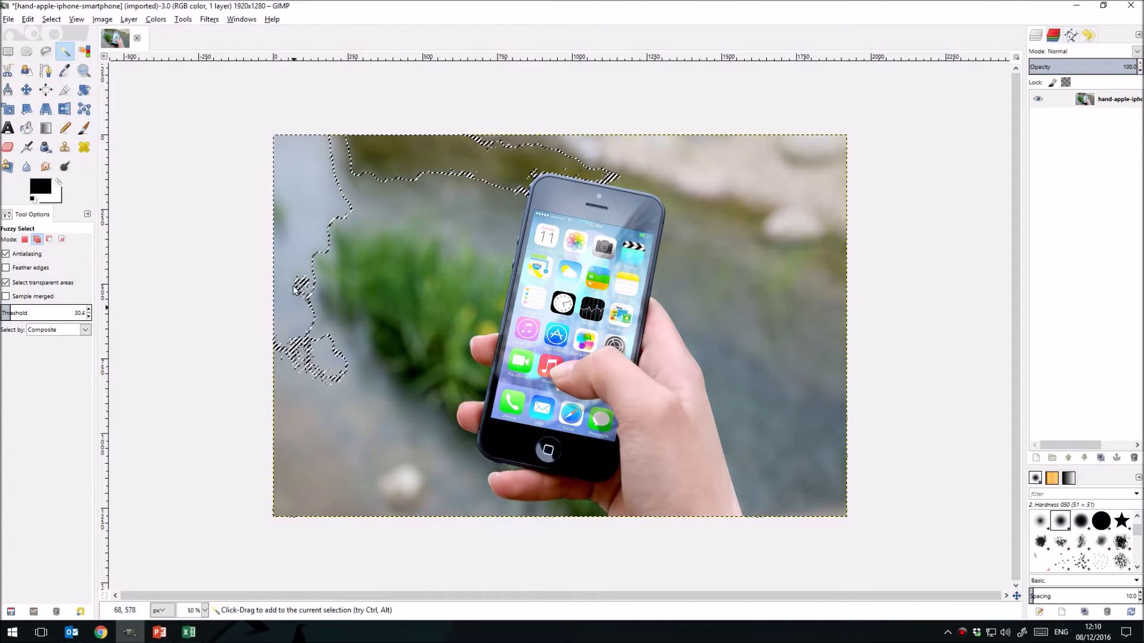
click(315, 431)
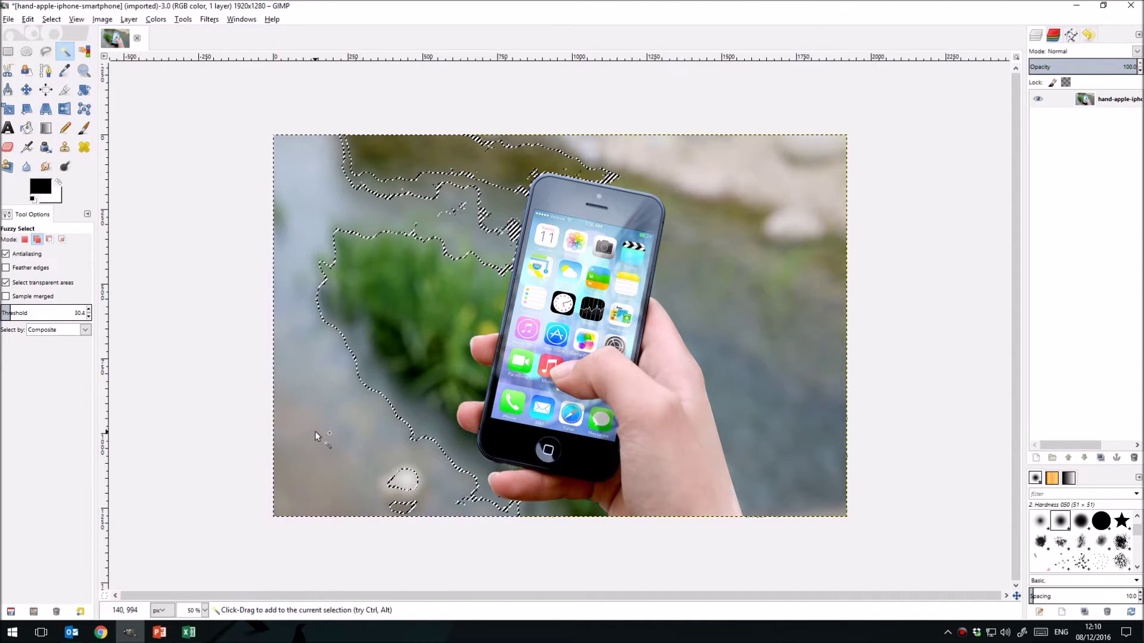
click(397, 478)
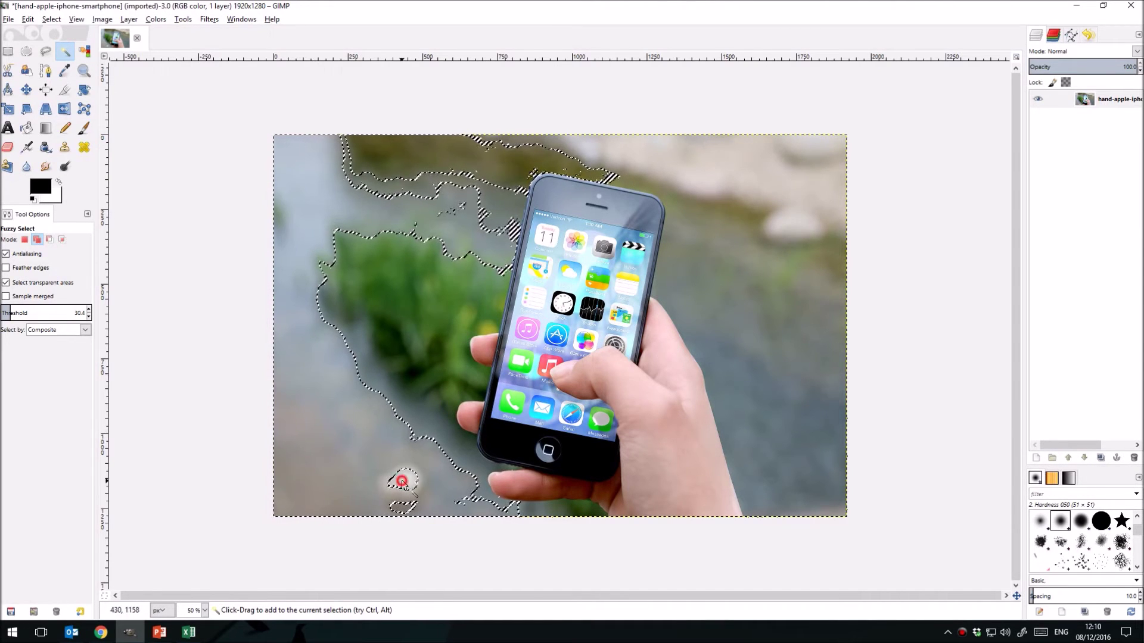
click(404, 510)
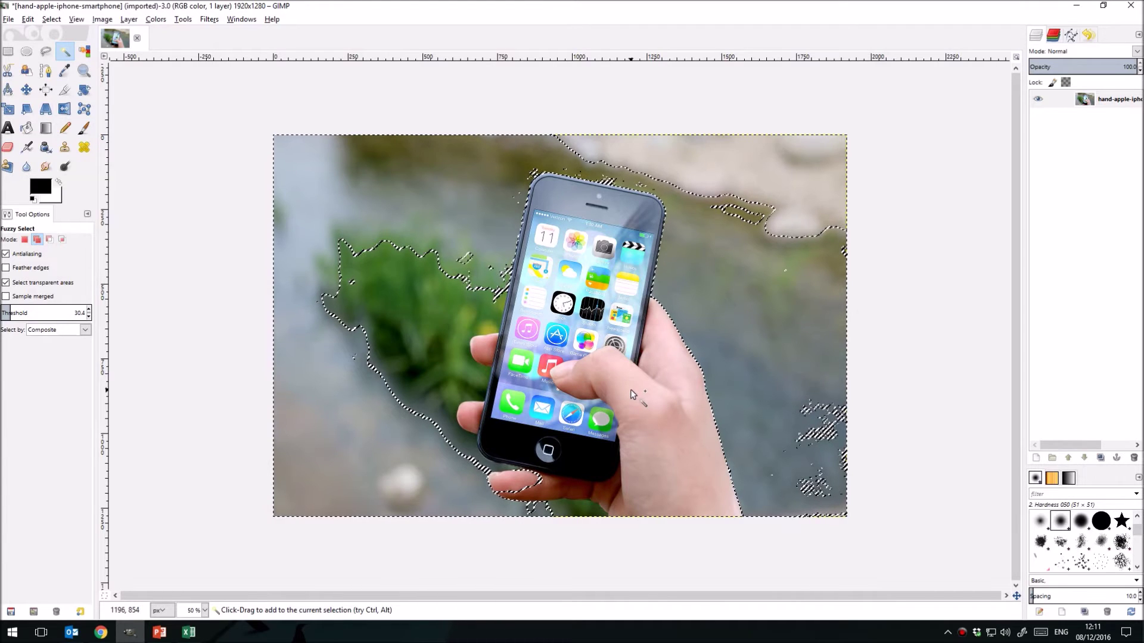
key(shift)
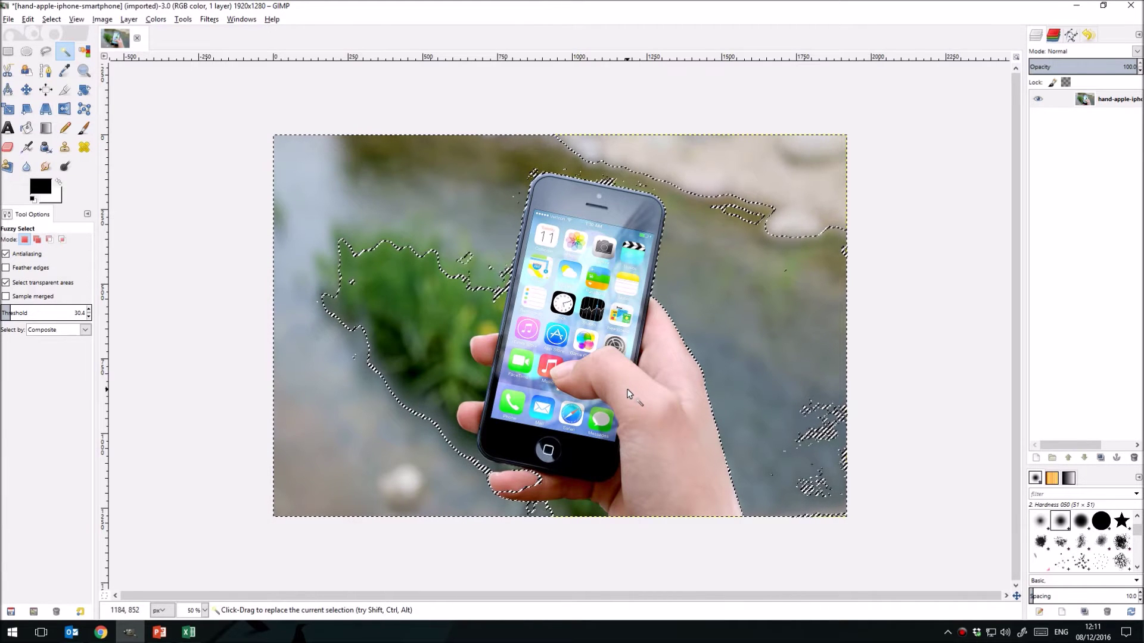
- Add the green plants, remaining greenery and top and top-right patches, tidying along the hand's bottom
key(ctrl)
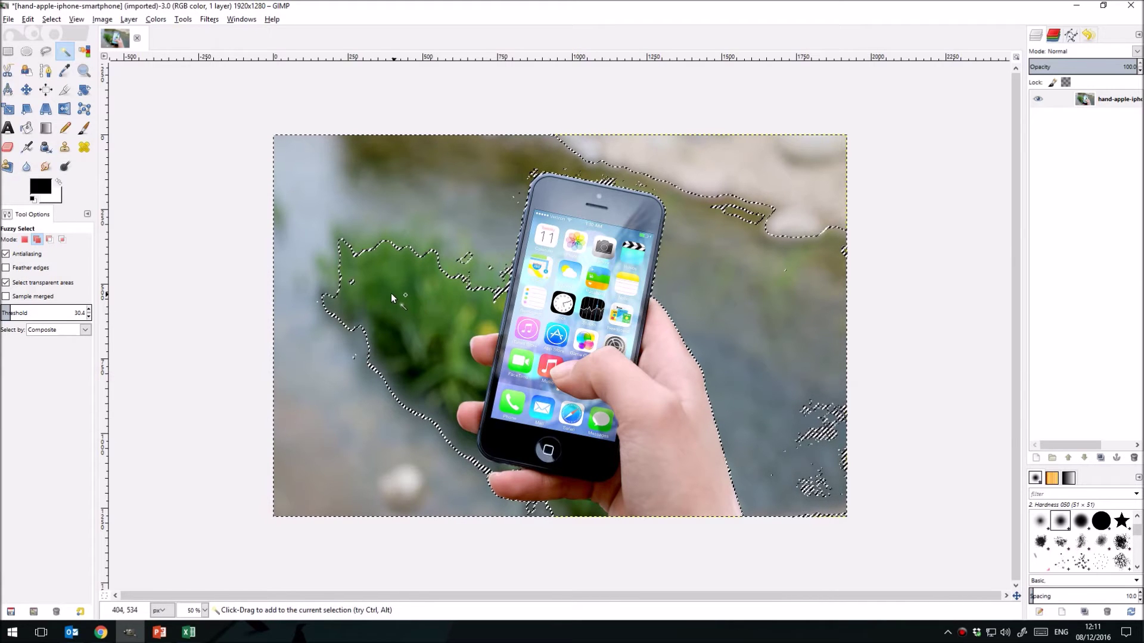
drag(391, 294, 317, 305)
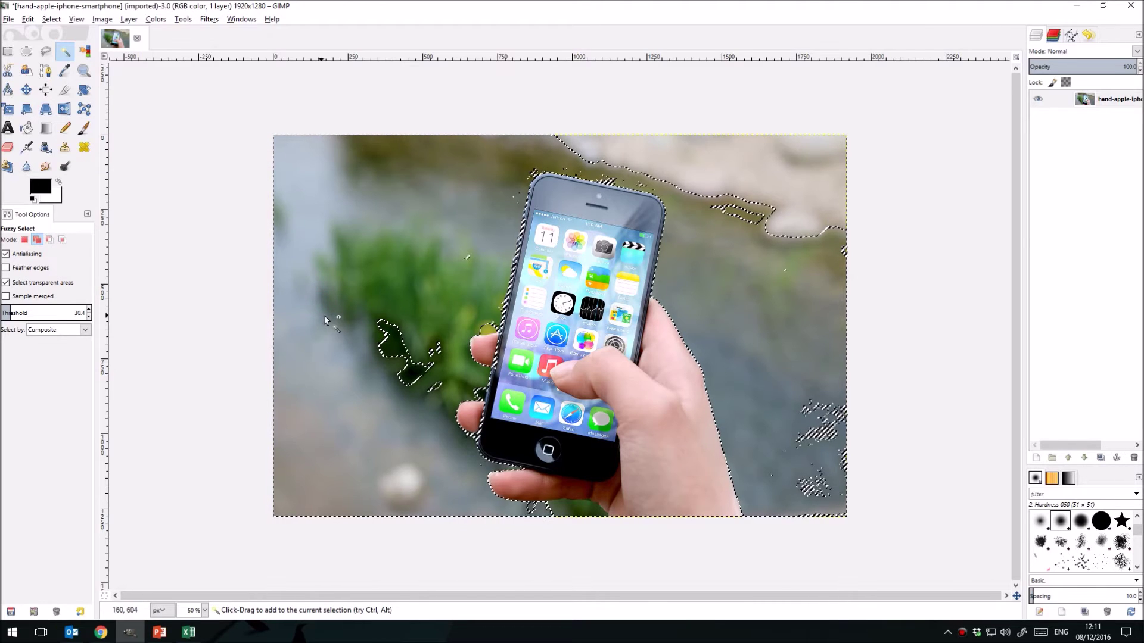
click(391, 345)
drag(390, 344, 514, 196)
drag(588, 140, 631, 154)
drag(789, 156, 833, 158)
drag(564, 507, 585, 509)
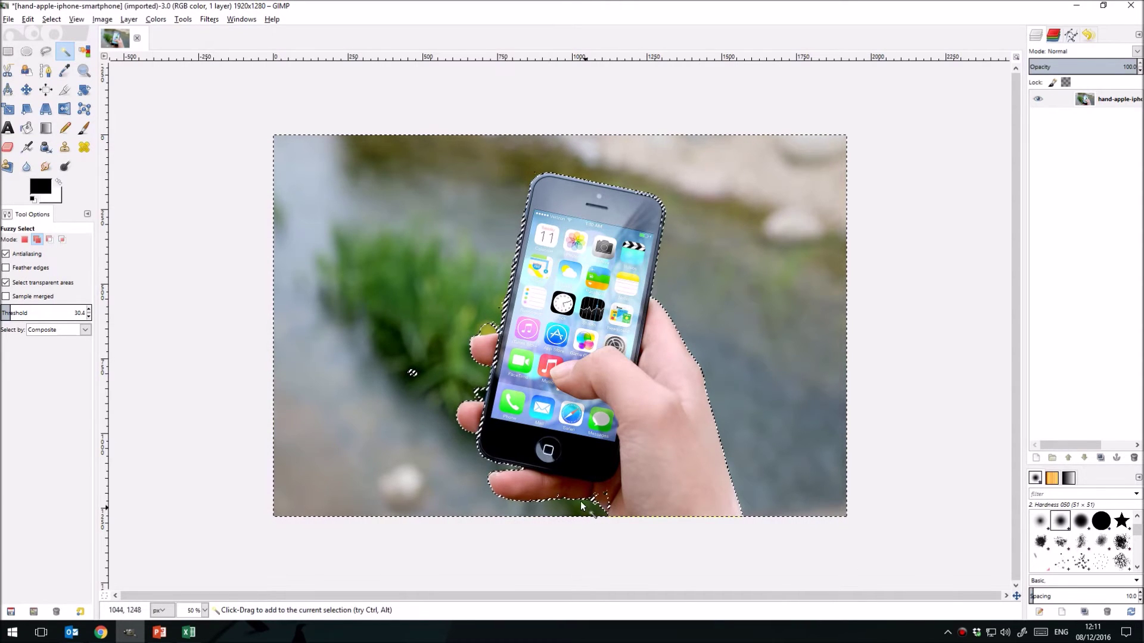
mouse_move(424, 382)
mouse_down()
mouse_move(403, 378)
mouse_move(417, 369)
mouse_up()
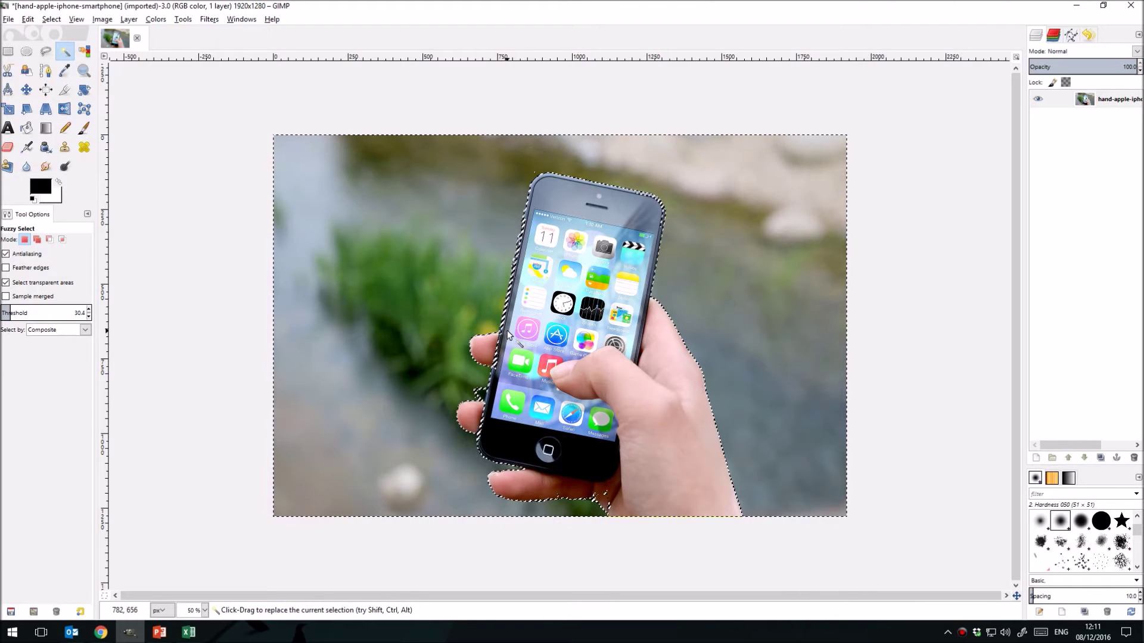
- Zoom in, remove the stray patch beside the phone, and undo a mistaken green-area subtraction
scroll(504, 334, up, 1)
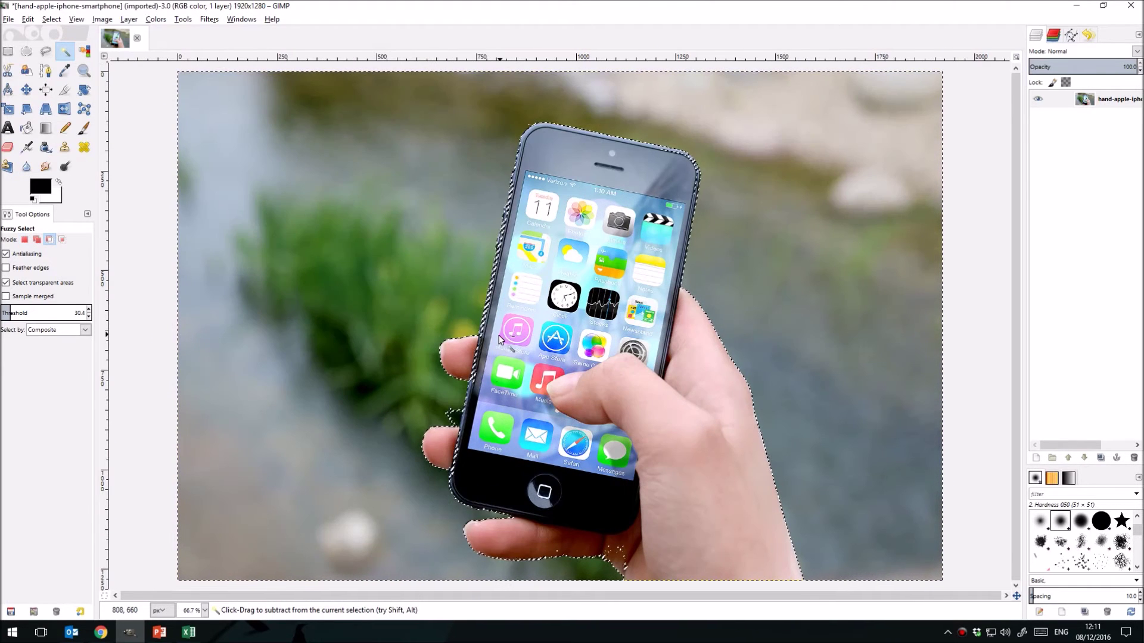
scroll(499, 335, up, 2)
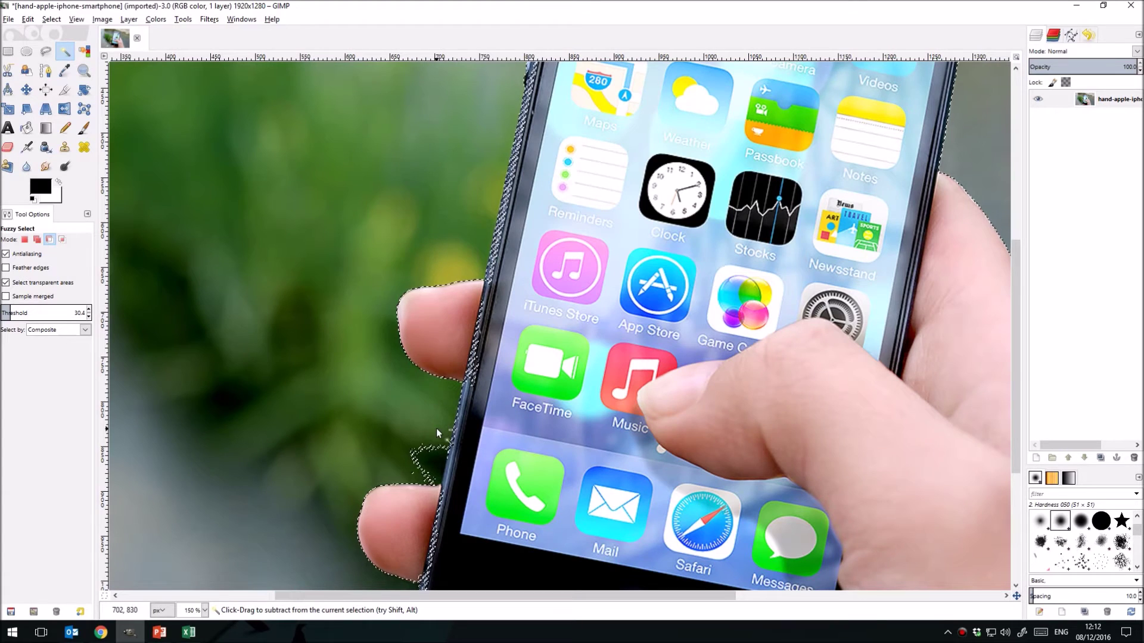
ctrl+click(426, 459)
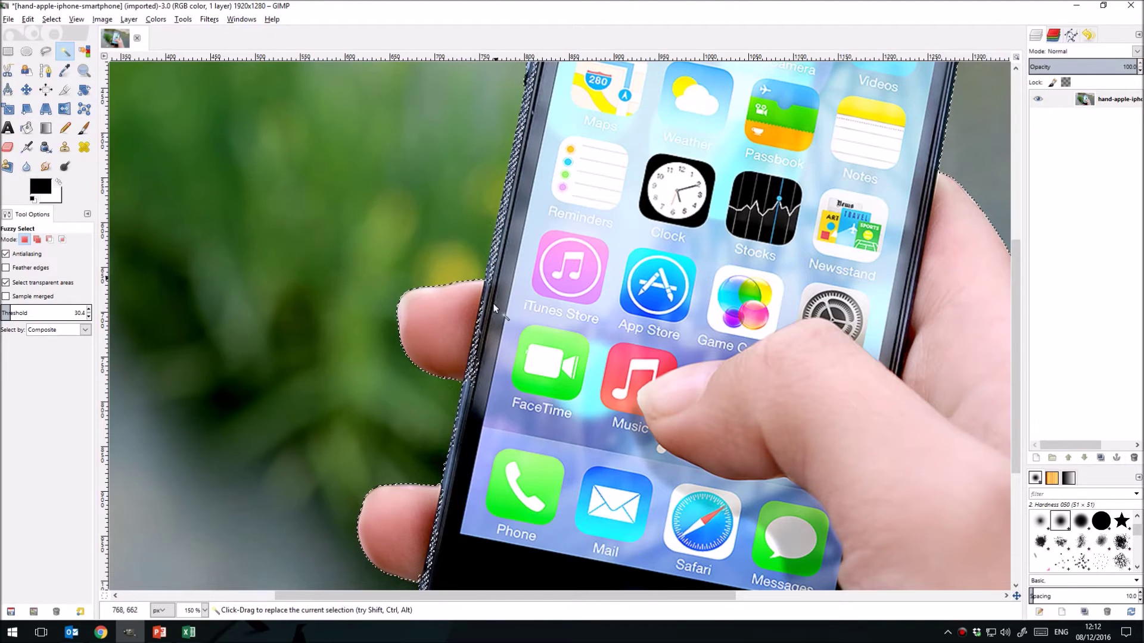
ctrl+click(477, 363)
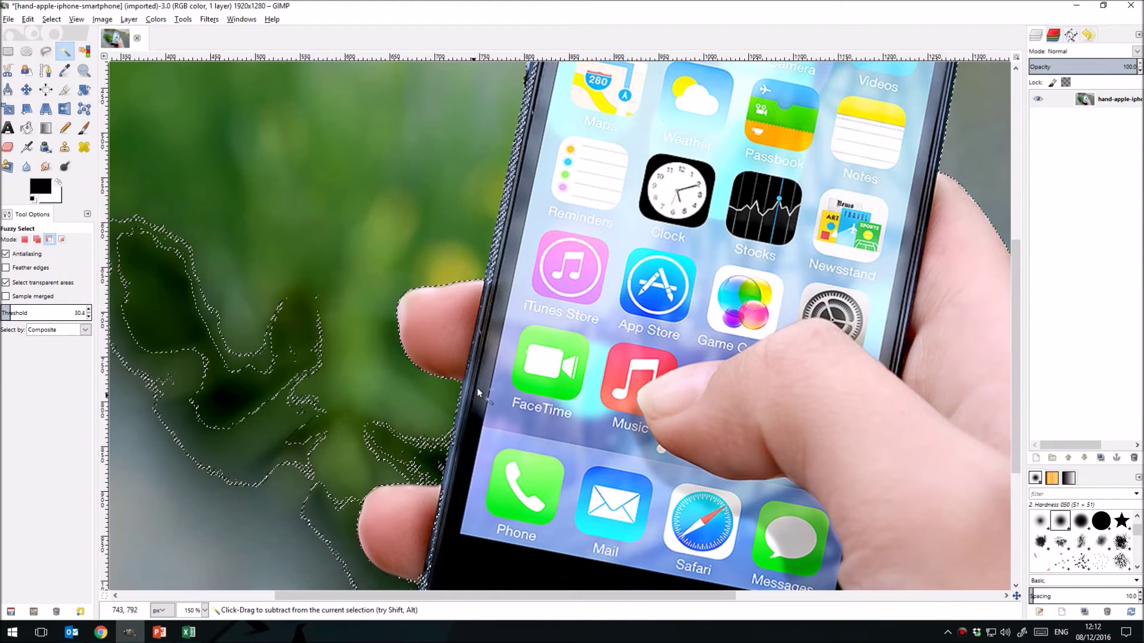
click(27, 19)
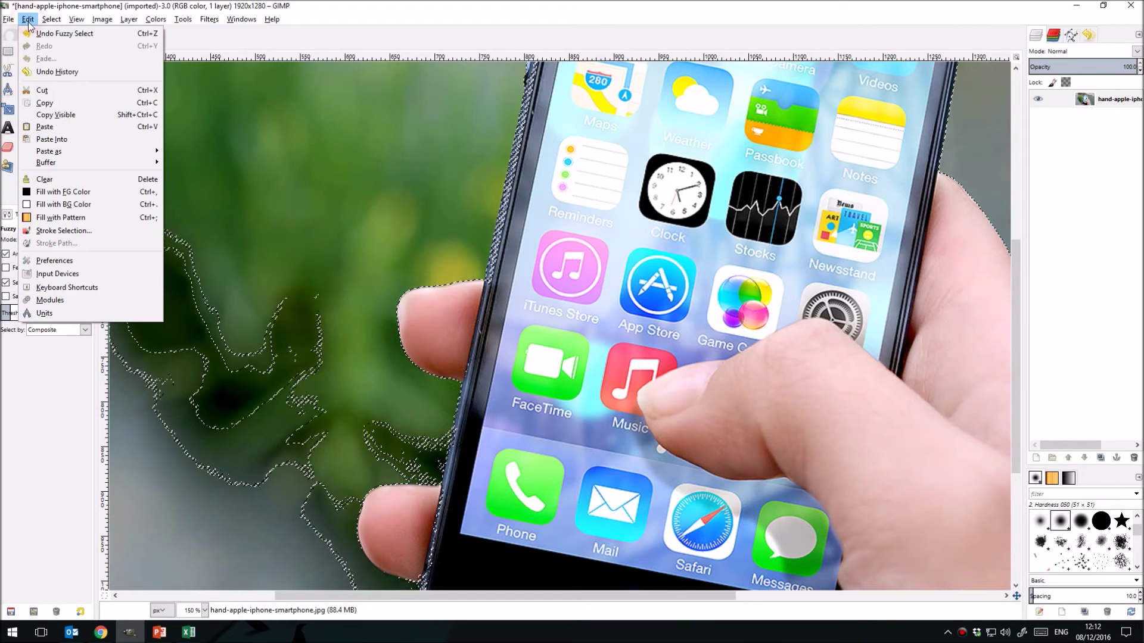
click(42, 35)
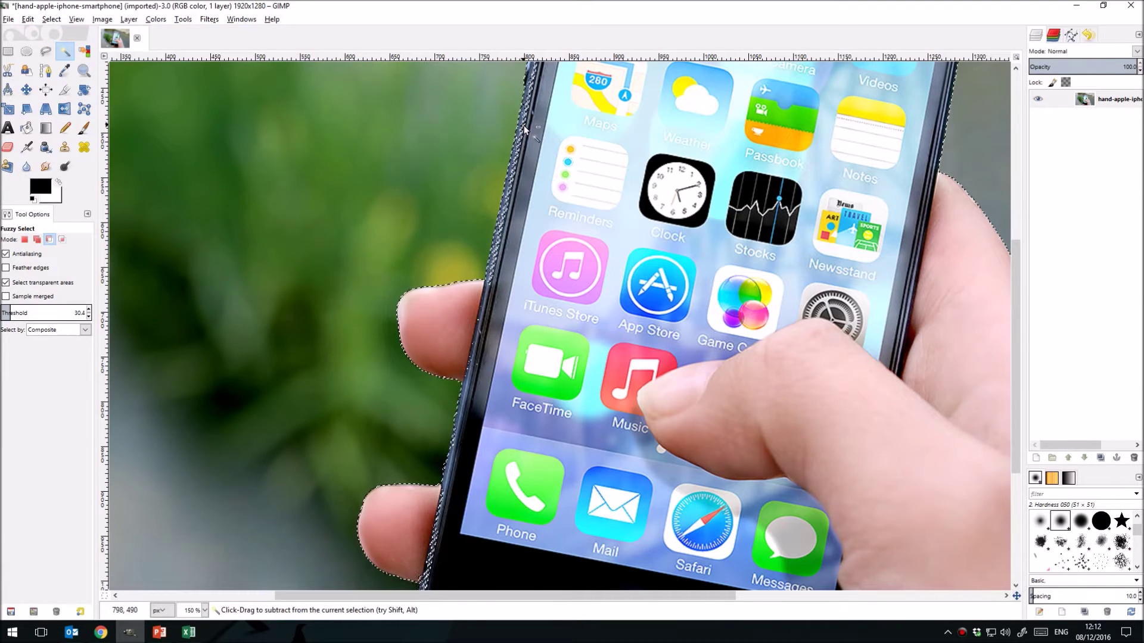
- At a lower threshold, tighten the selection along the phone's sides, top, bottom, and under the hand
click(88, 317)
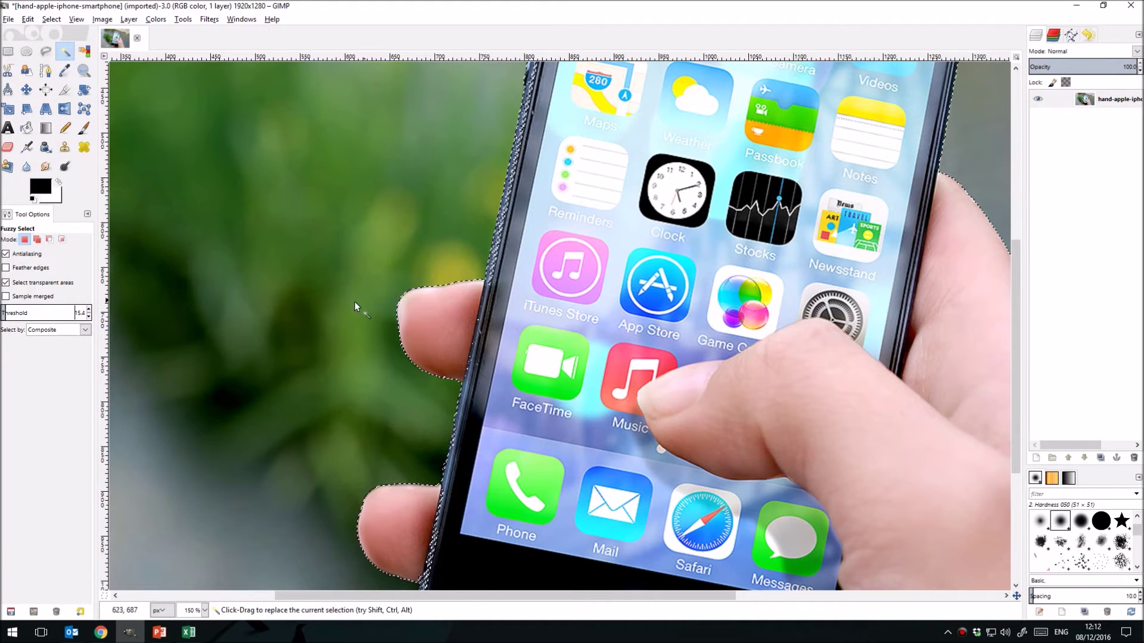
ctrl+click(500, 237)
ctrl+click(499, 220)
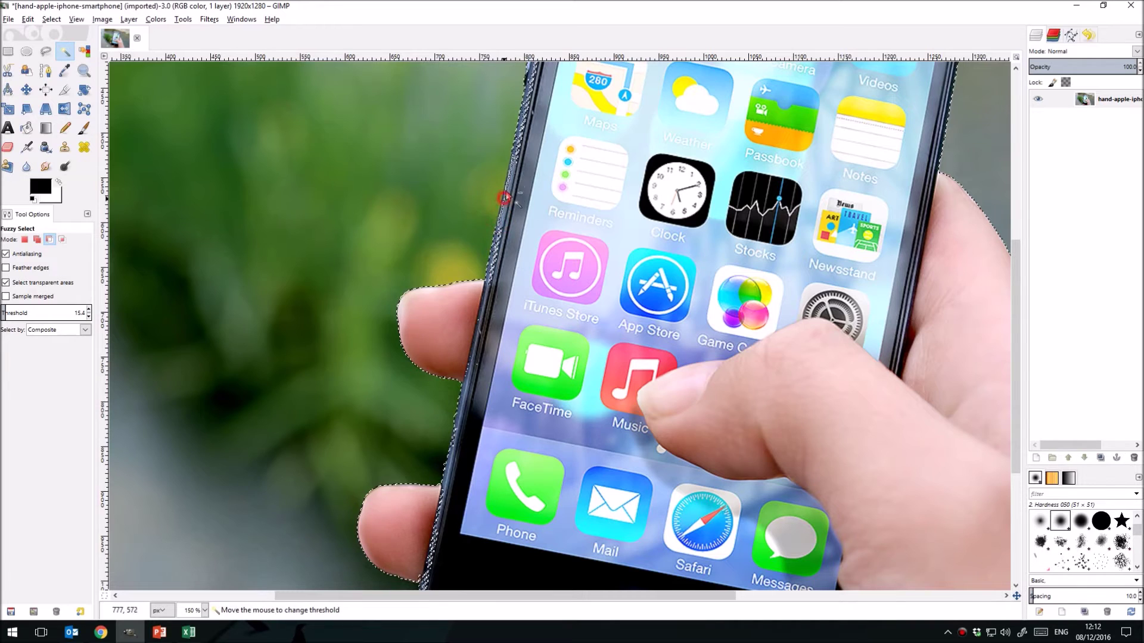
ctrl+click(520, 122)
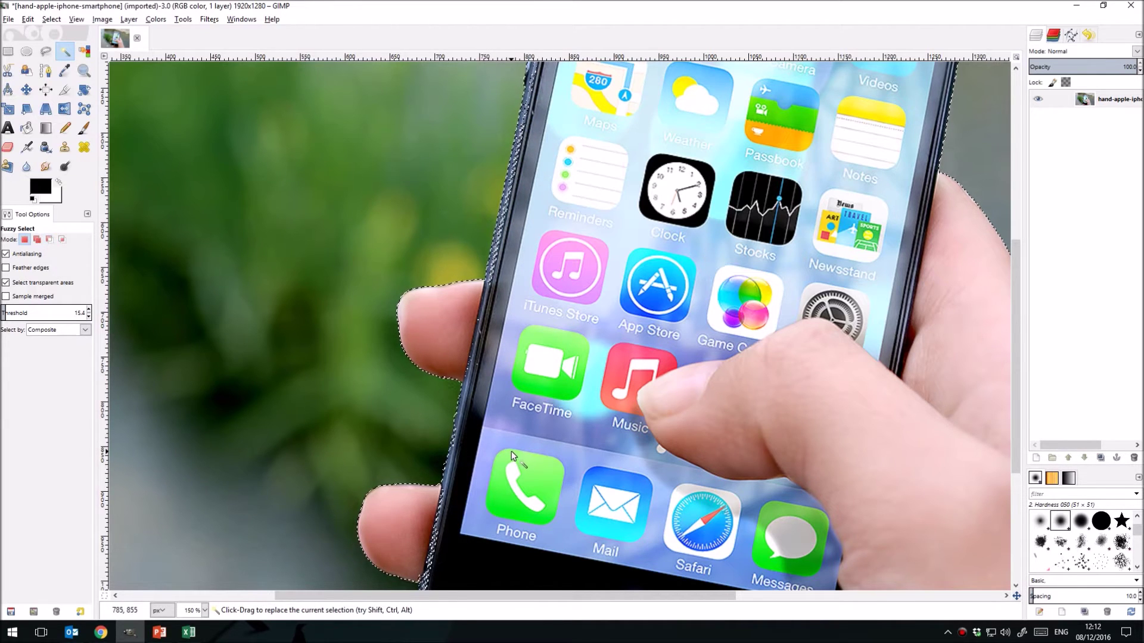
ctrl+click(427, 577)
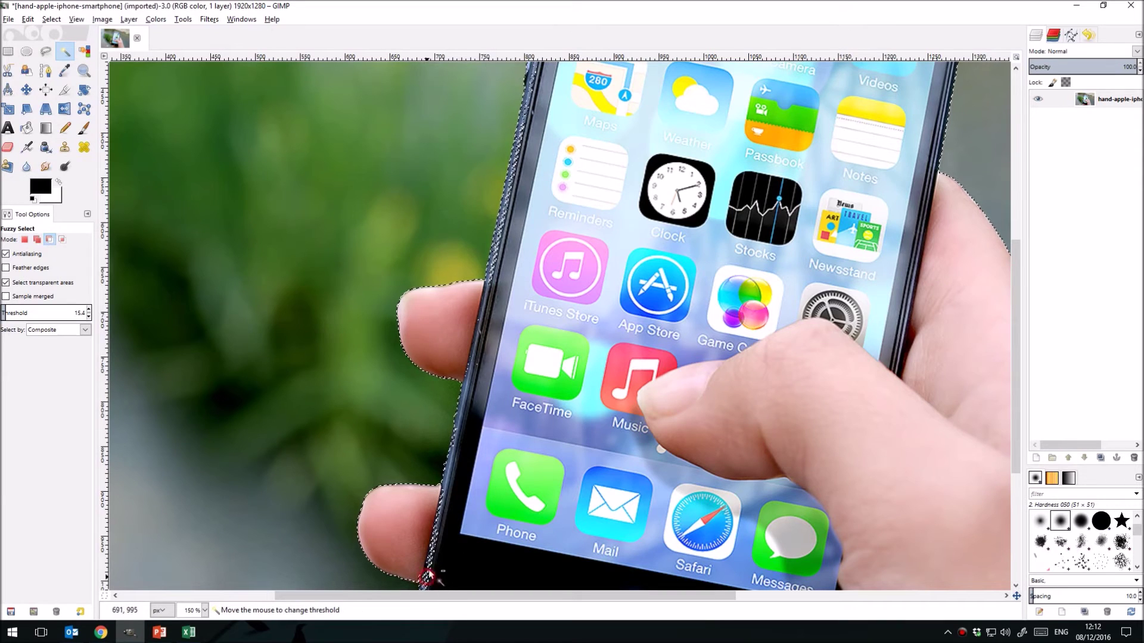
ctrl+click(432, 553)
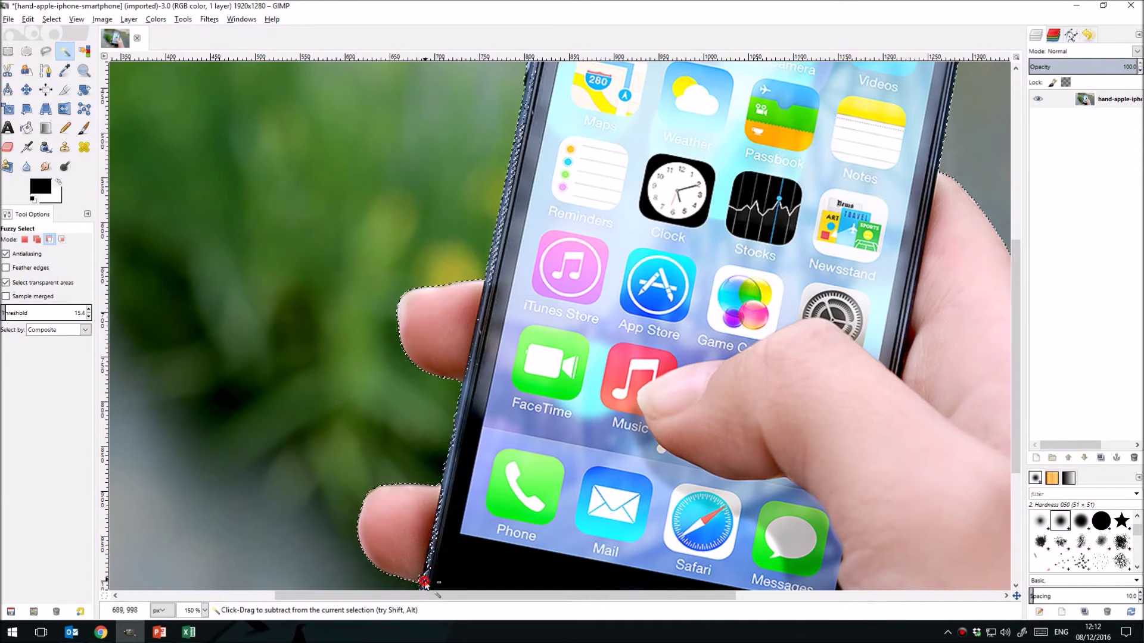
key(shift+2)
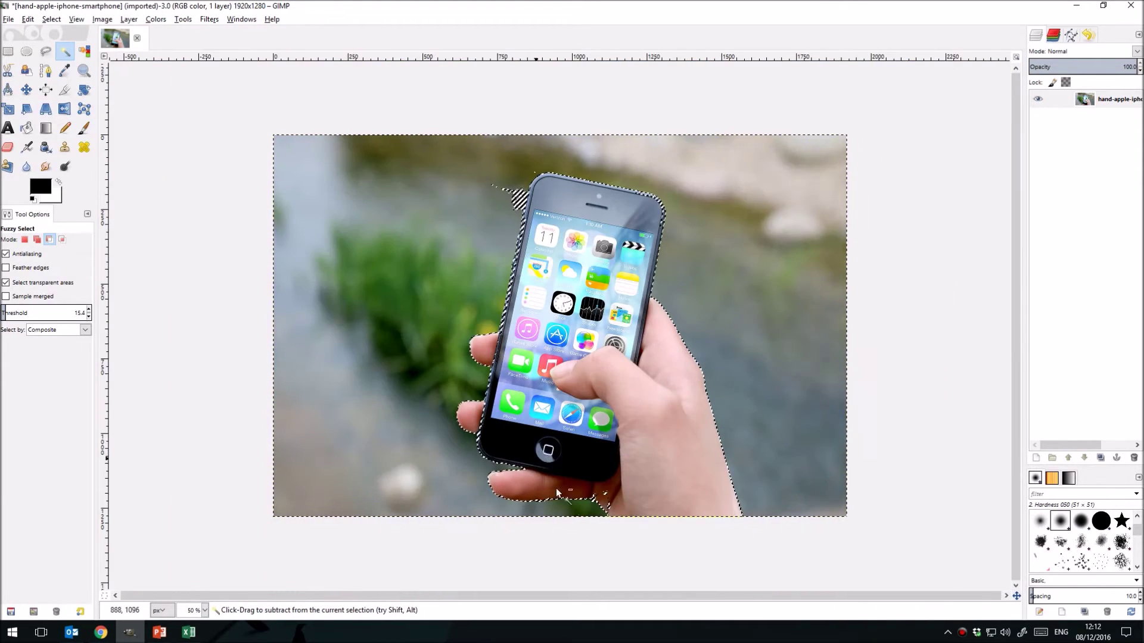
ctrl+click(516, 194)
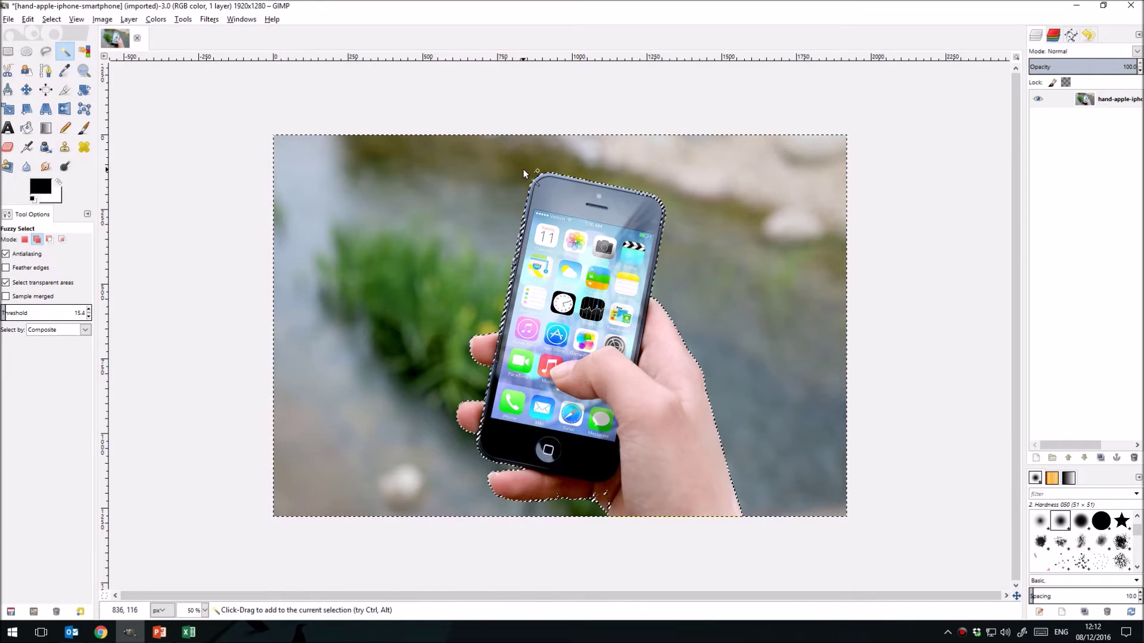
ctrl+click(603, 498)
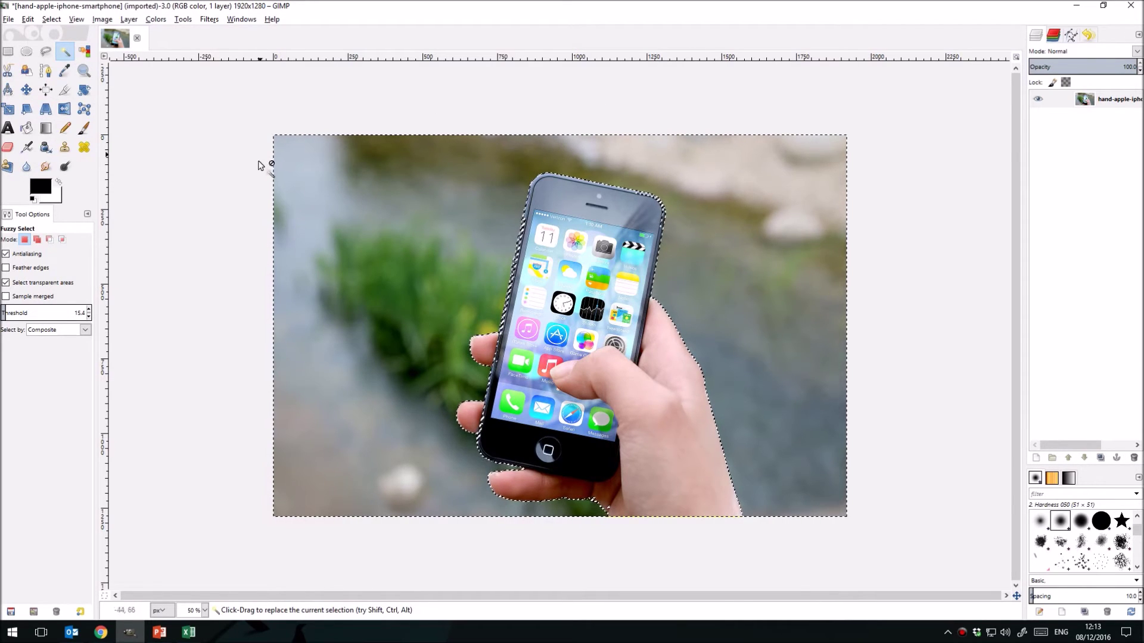
- Add an alpha channel to the photo layer via Layer > Transparency
click(131, 22)
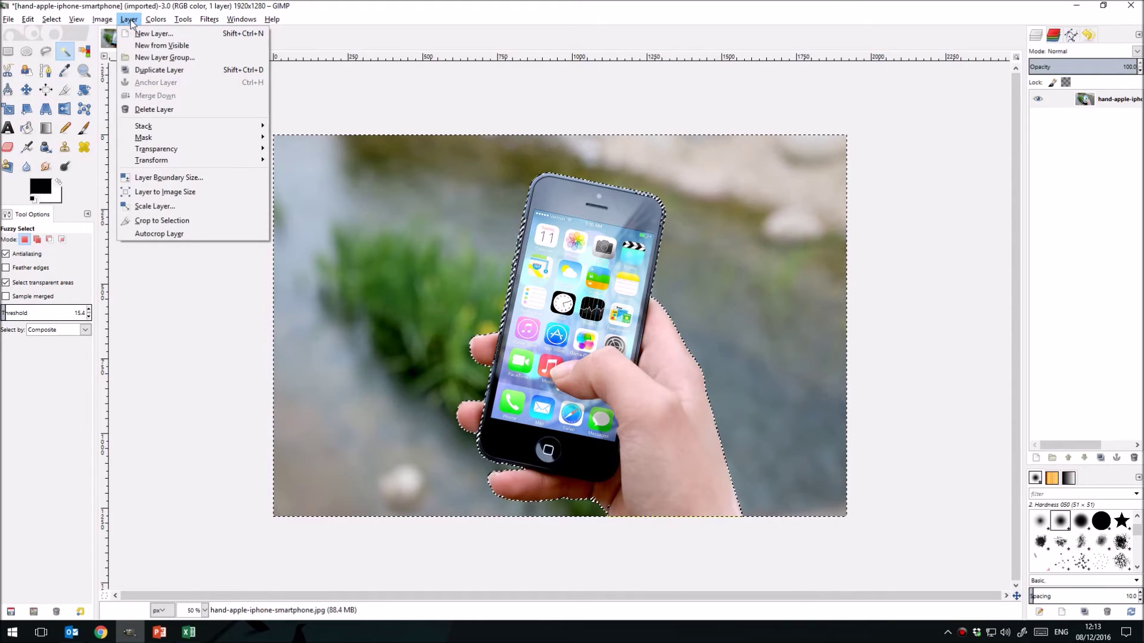
mouse_move(192, 153)
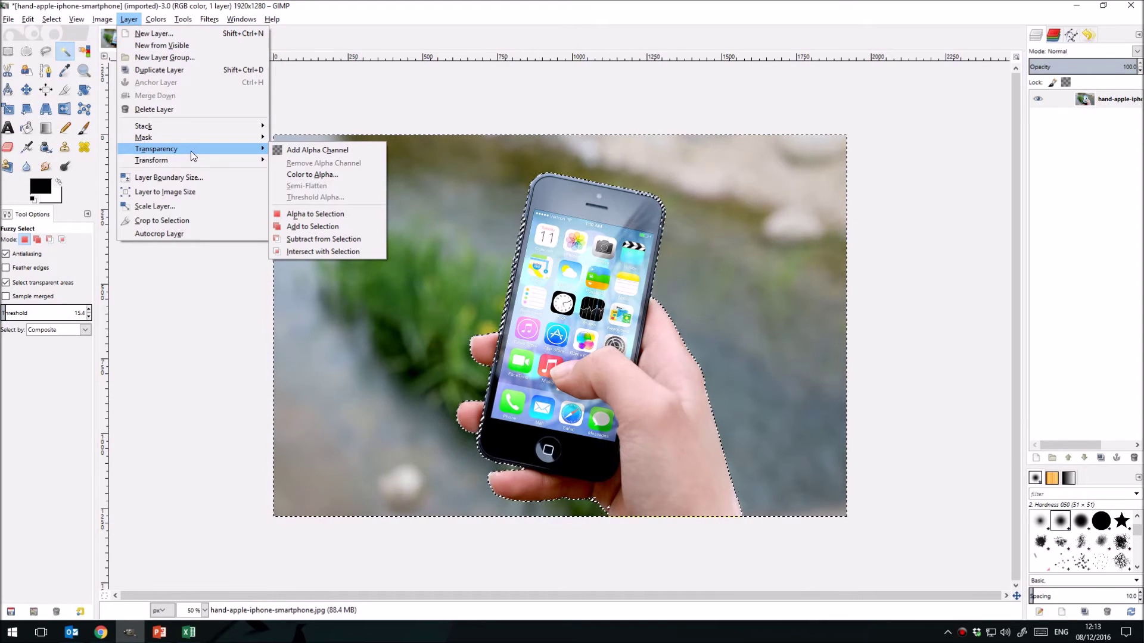
click(362, 150)
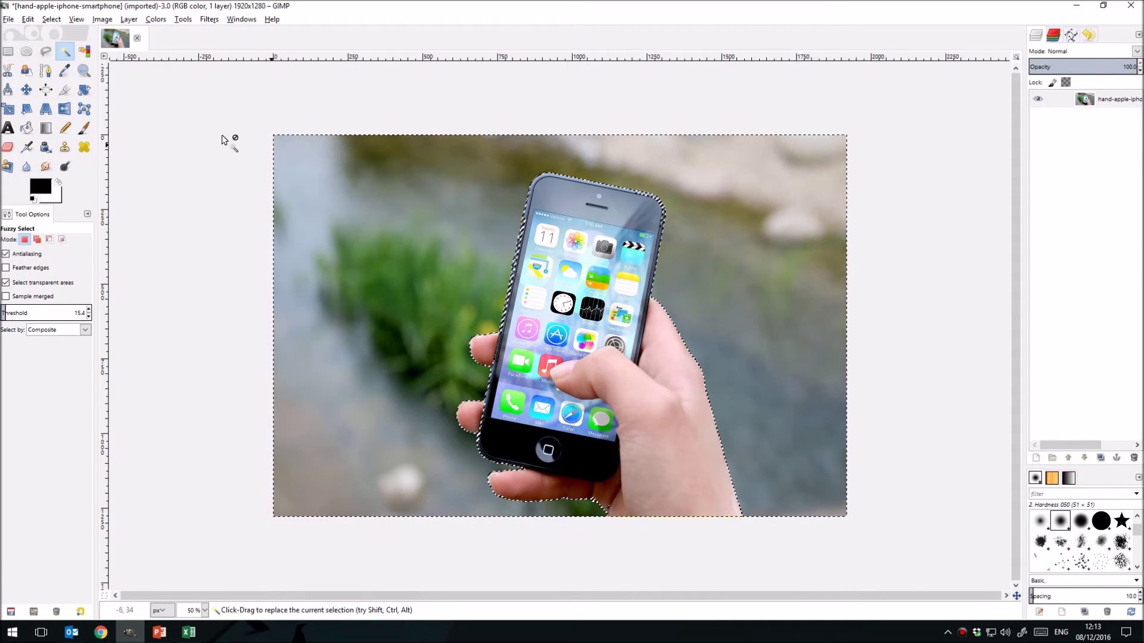
- Clear the selected background pixels to transparency with Edit > Clear
click(27, 20)
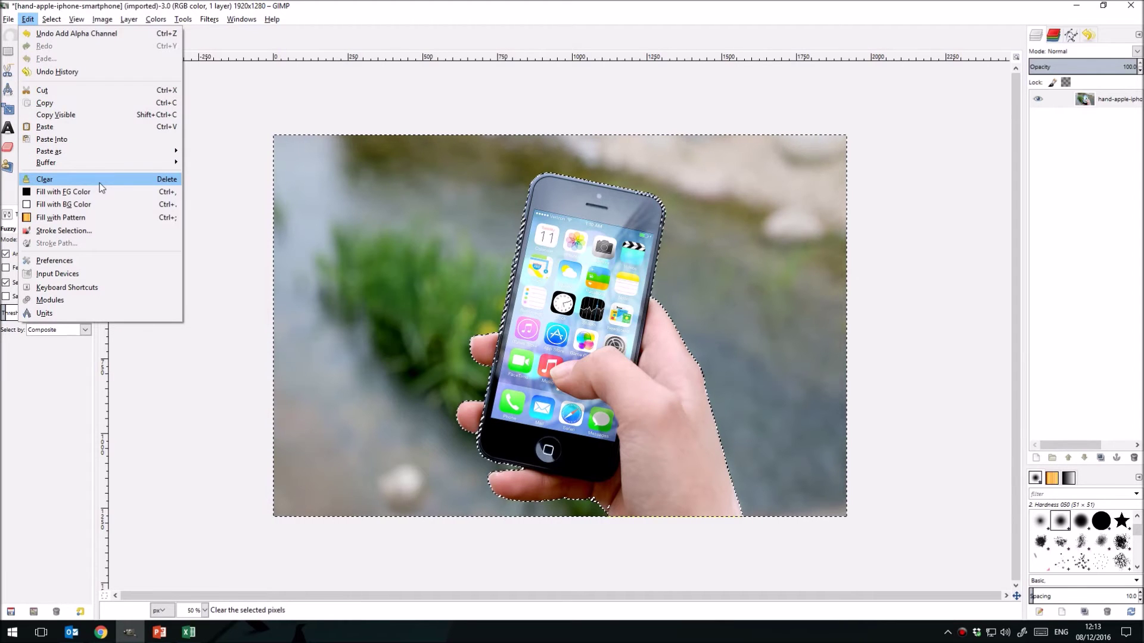
click(153, 181)
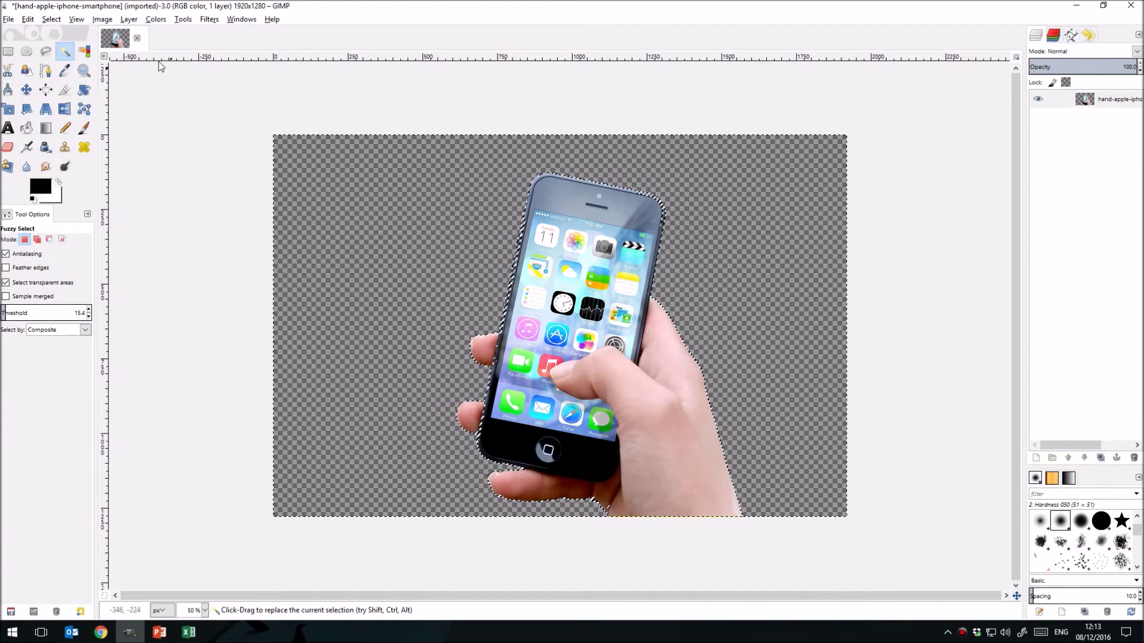
- Grow the selection by 2 px using Select > Grow
click(52, 20)
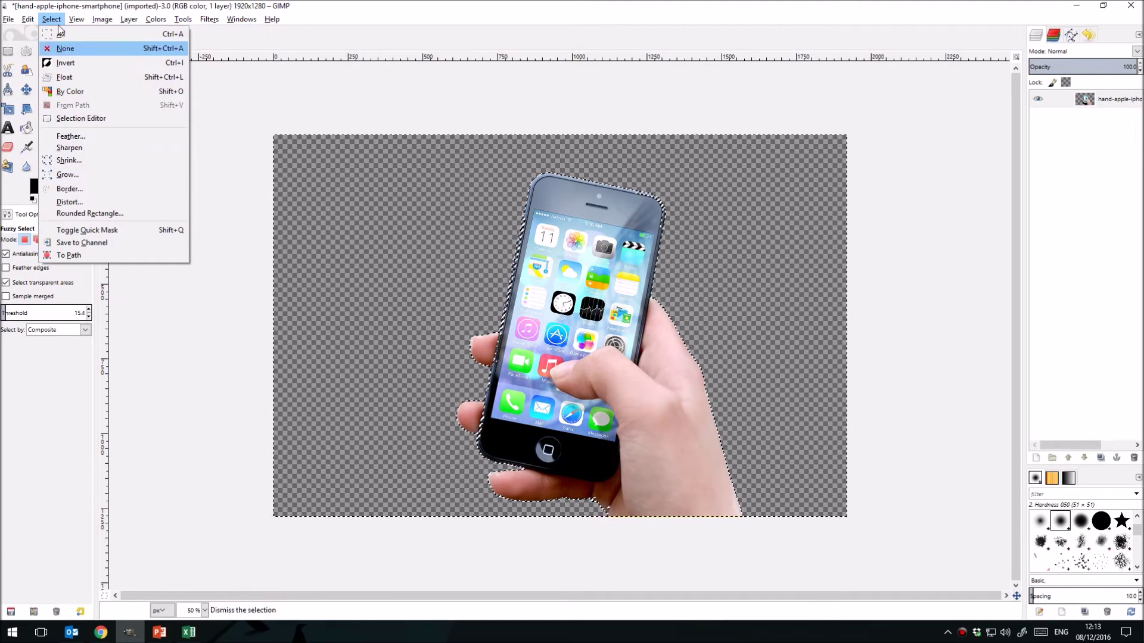
click(107, 174)
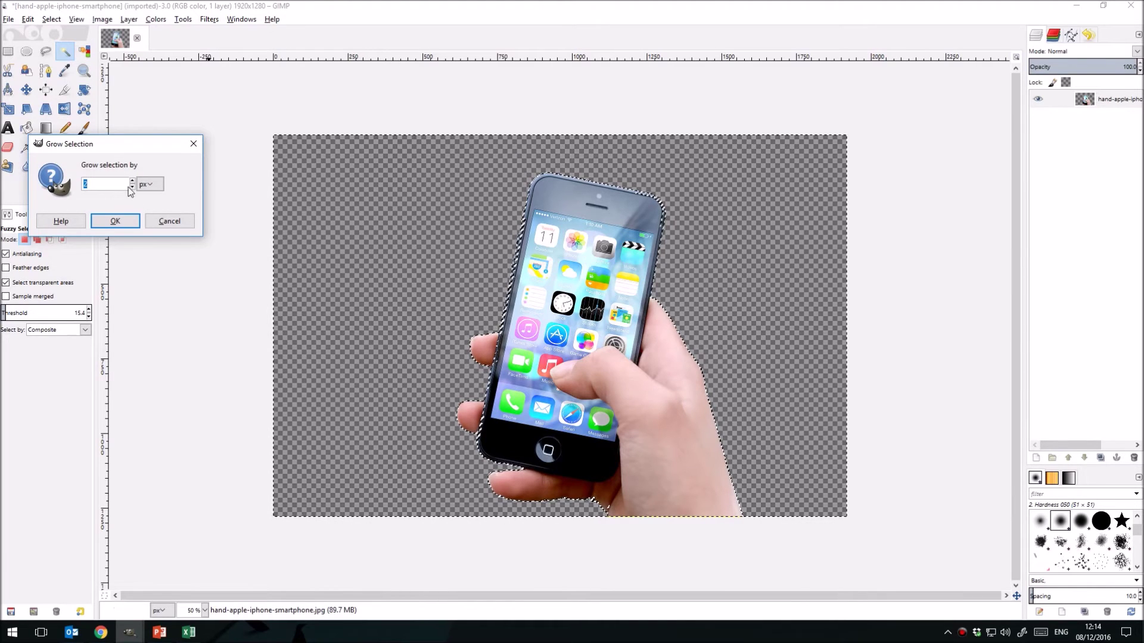
click(101, 184)
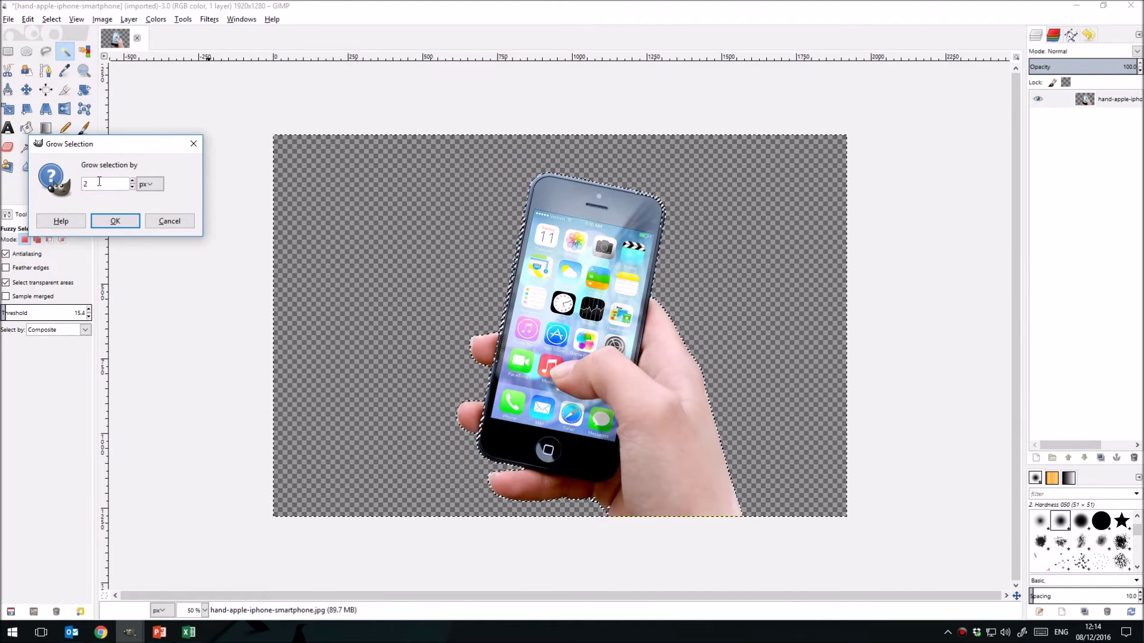
click(115, 222)
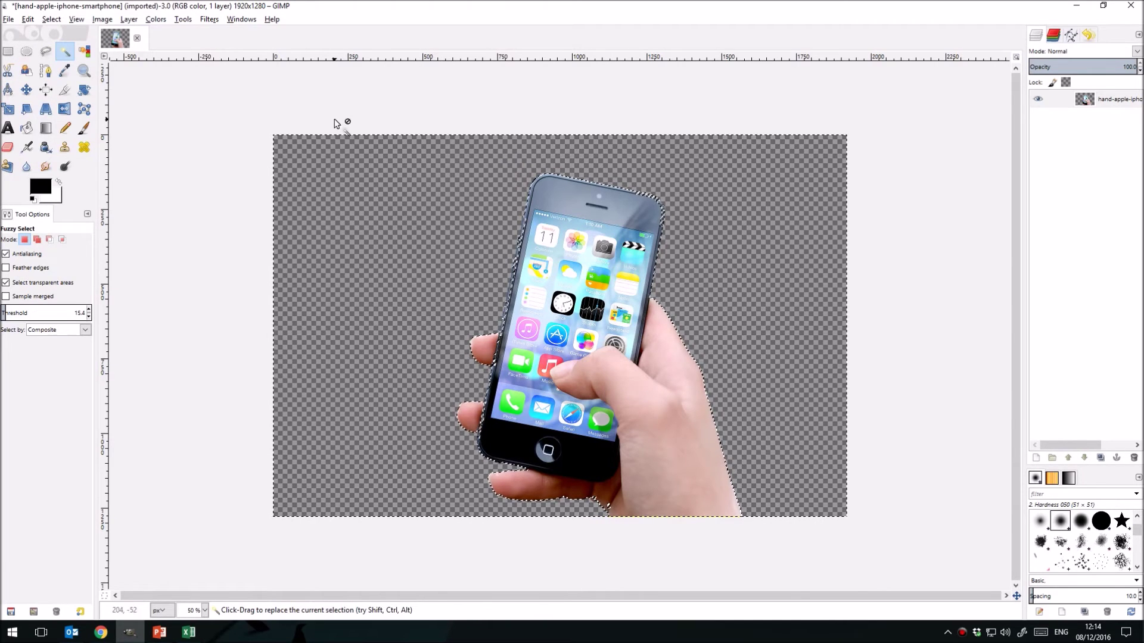
- Apply a Gaussian Blur with 2.0 horizontal and vertical radius to the cut-out
click(210, 20)
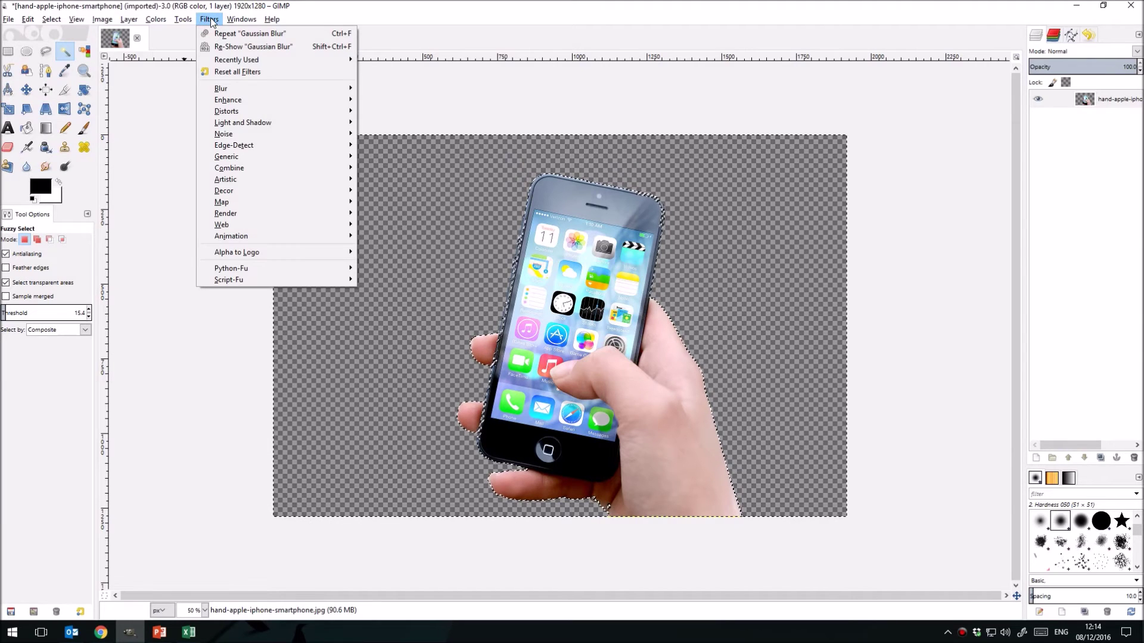
mouse_move(234, 88)
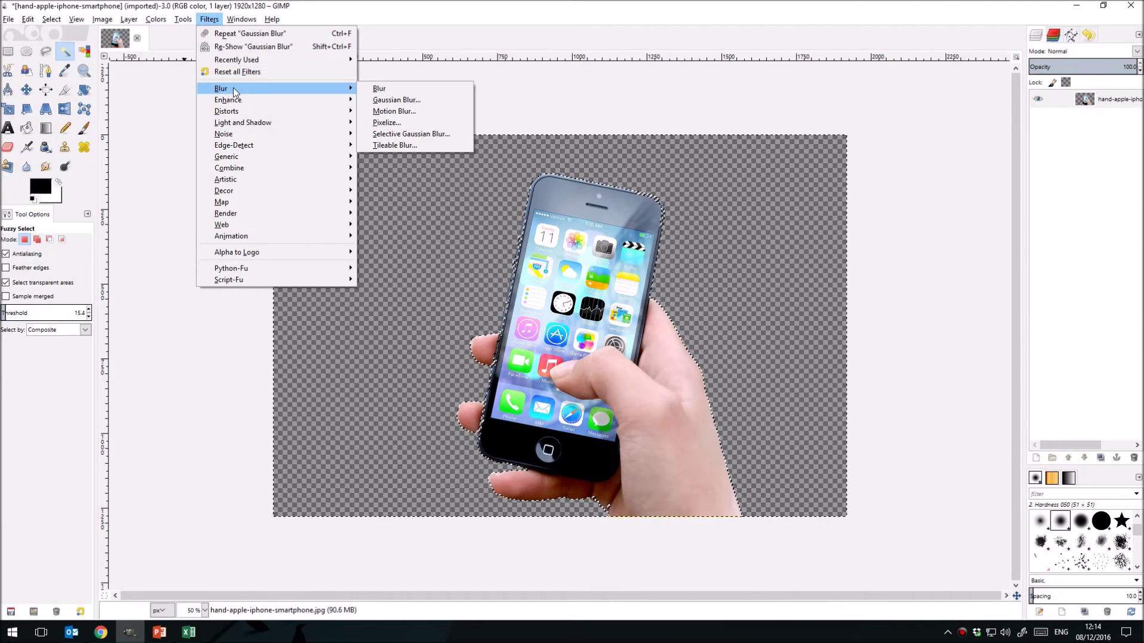
click(430, 104)
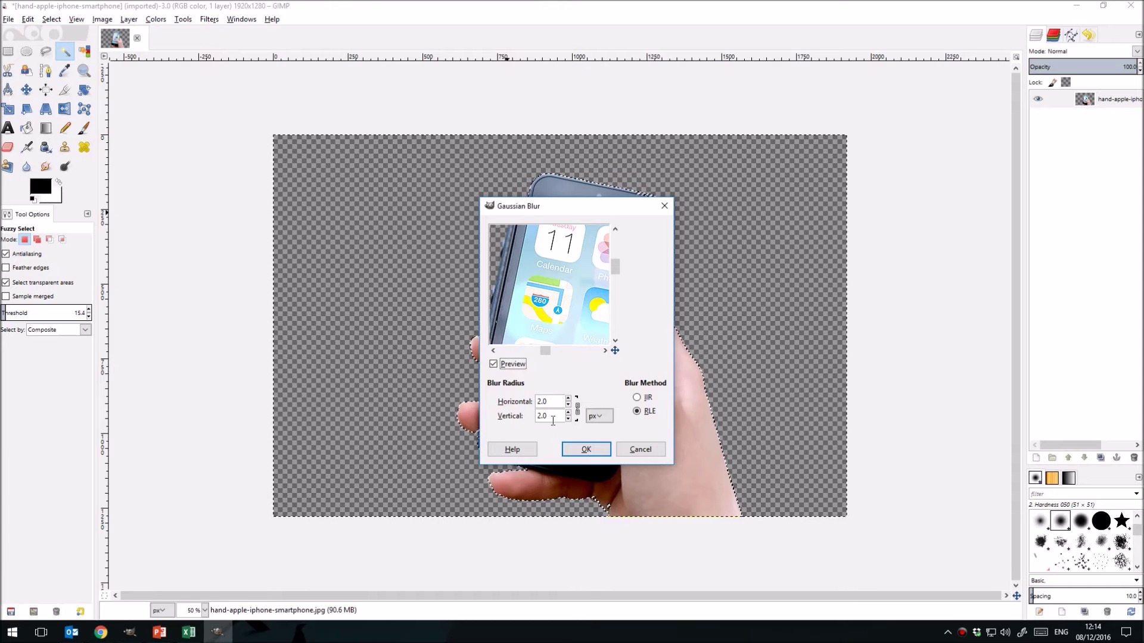
click(584, 451)
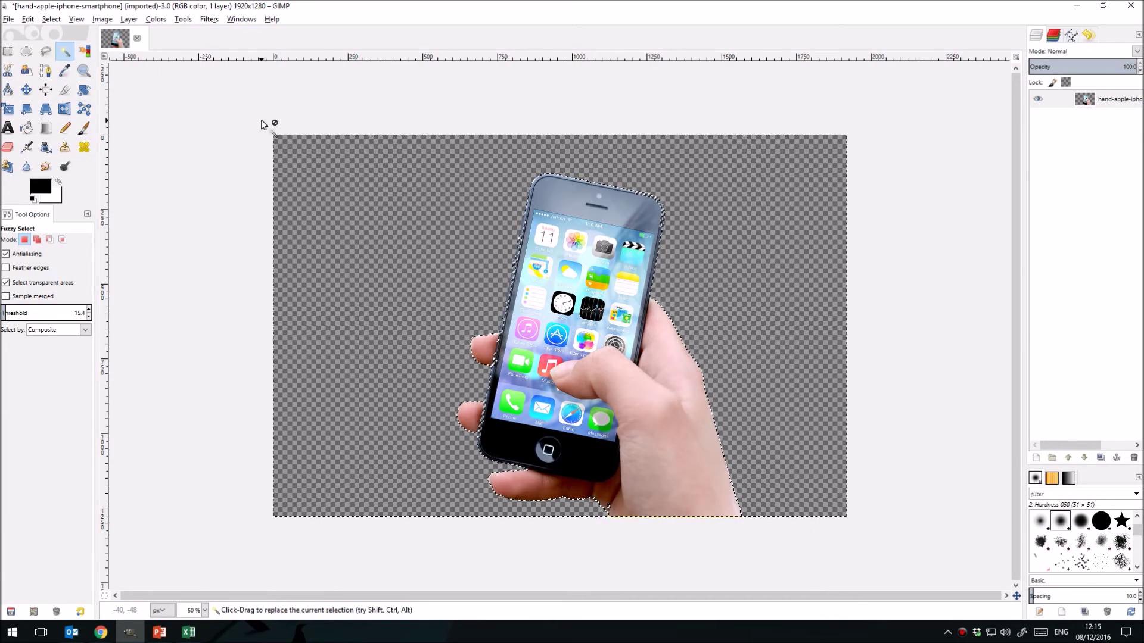
- Set up an Export As of the image as PNG file phone_demo.png on the Desktop
click(8, 20)
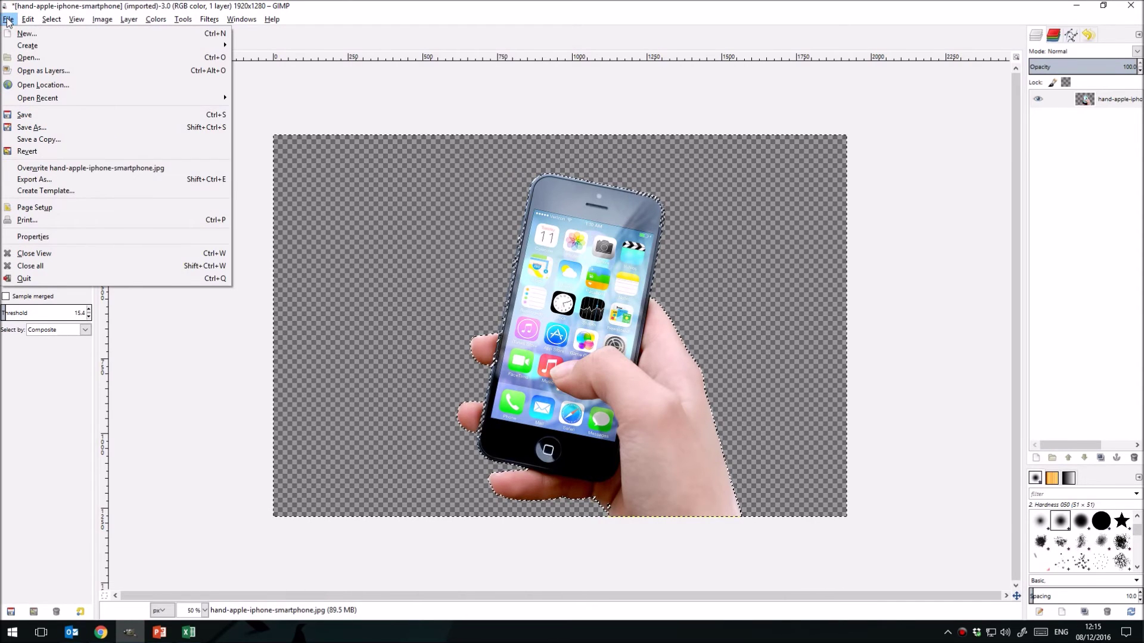
click(60, 178)
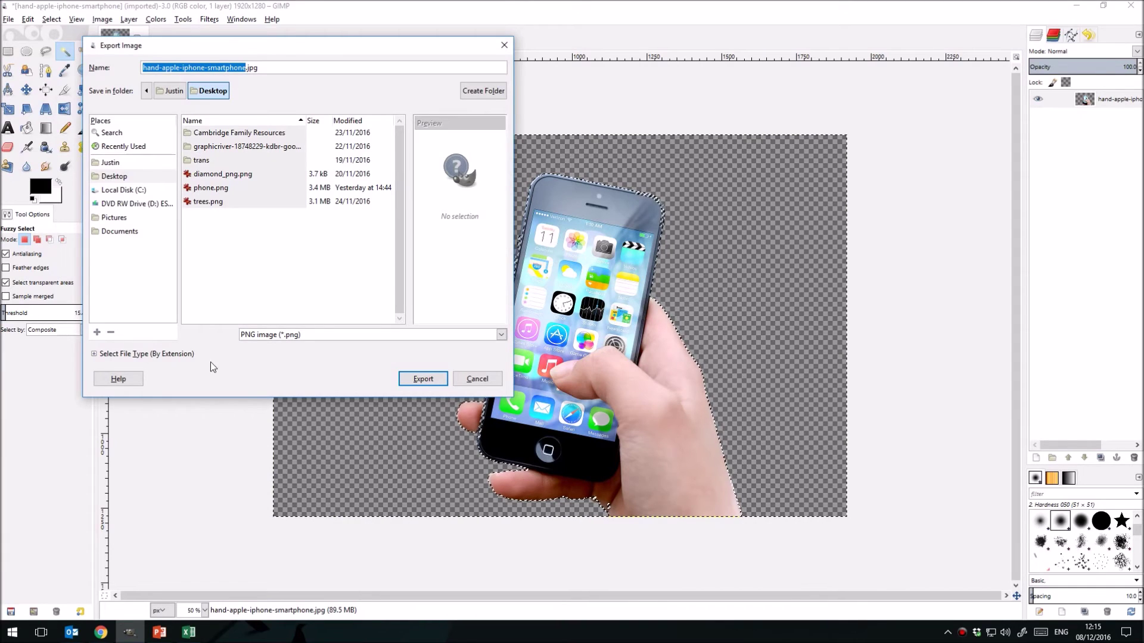
click(309, 334)
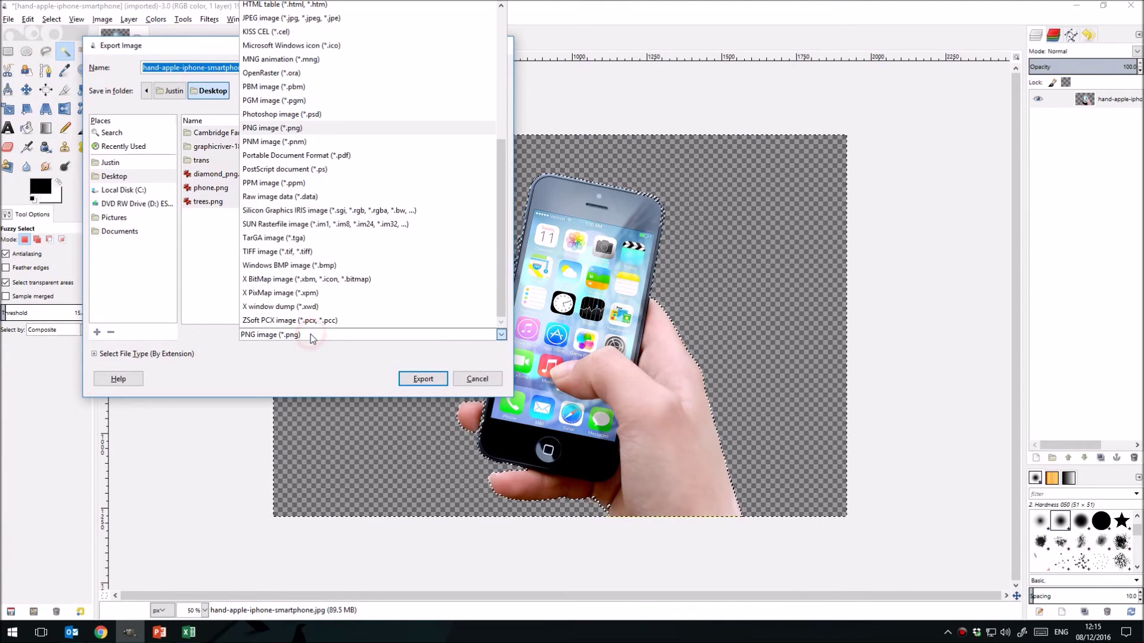
click(271, 129)
drag(271, 67, 122, 67)
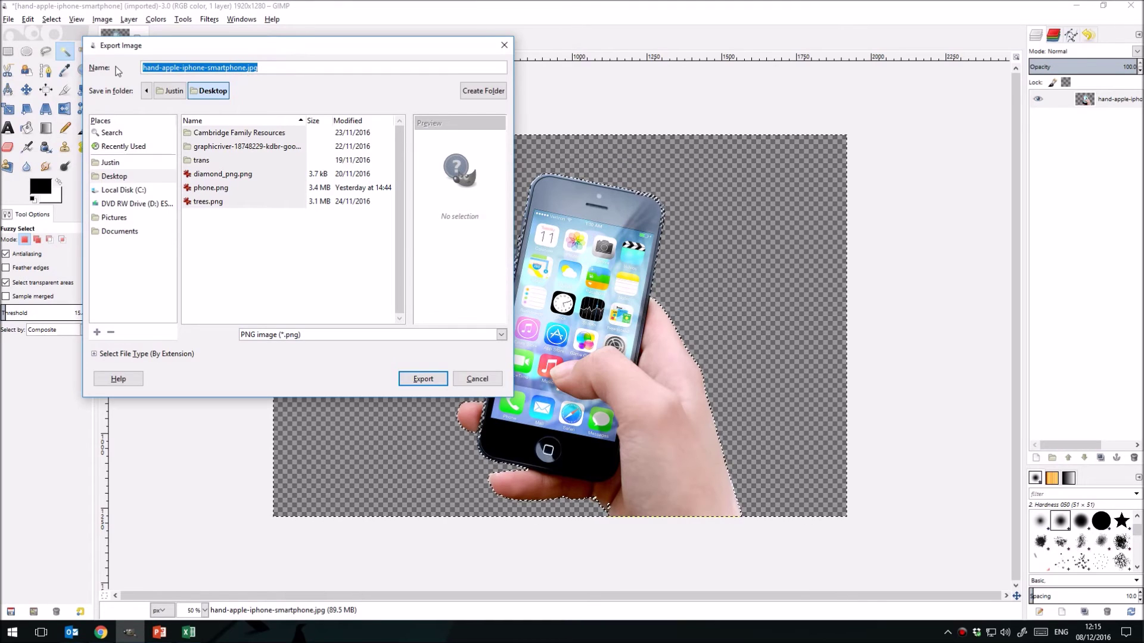
text(phone_)
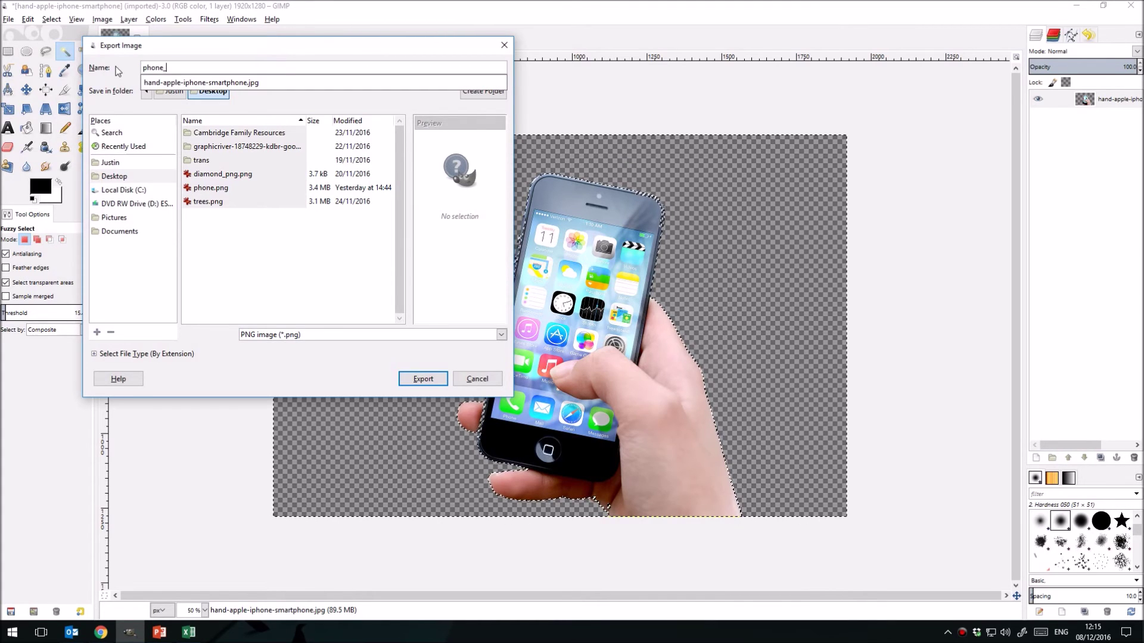
text(demo)
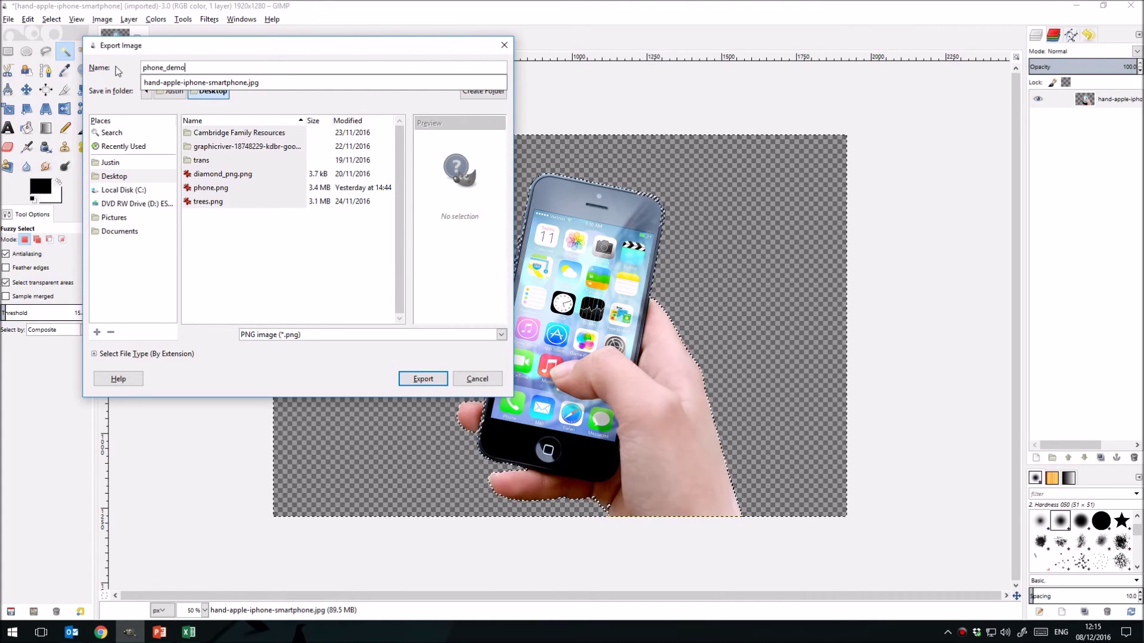
text(.png)
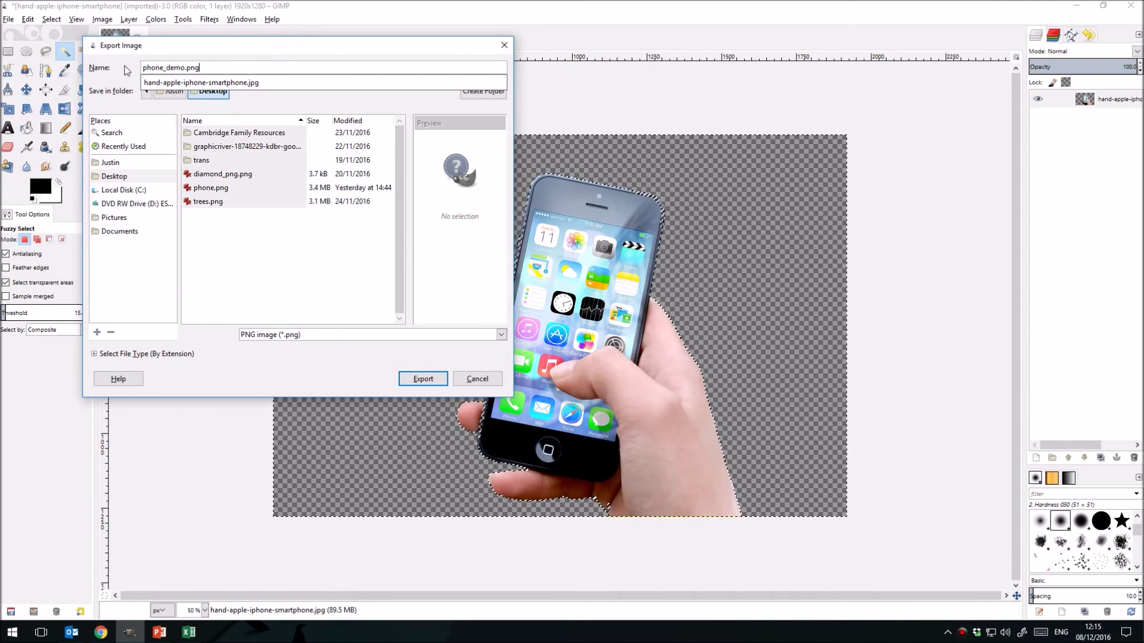
click(125, 67)
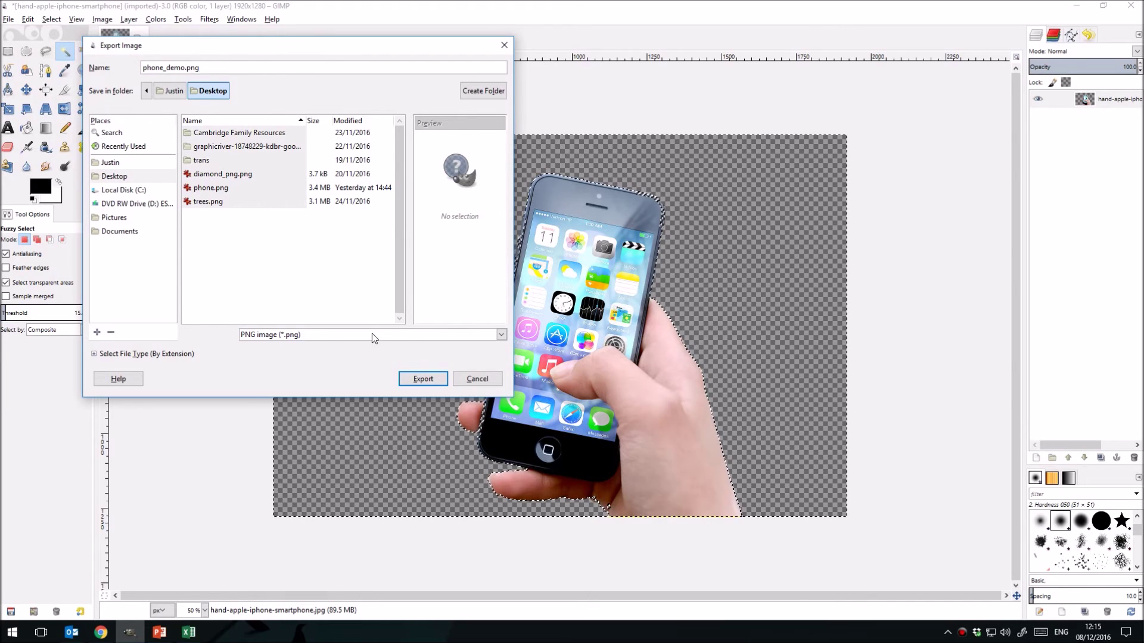
- Export and confirm the PNG options, saving phone_demo.png to the Desktop
click(425, 380)
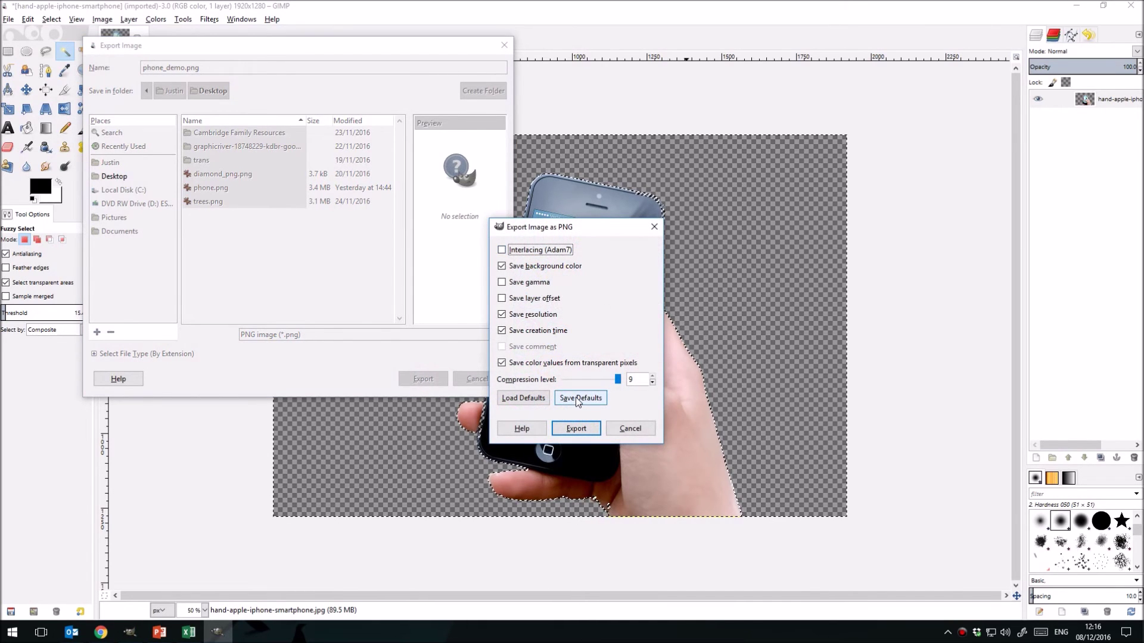
click(575, 430)
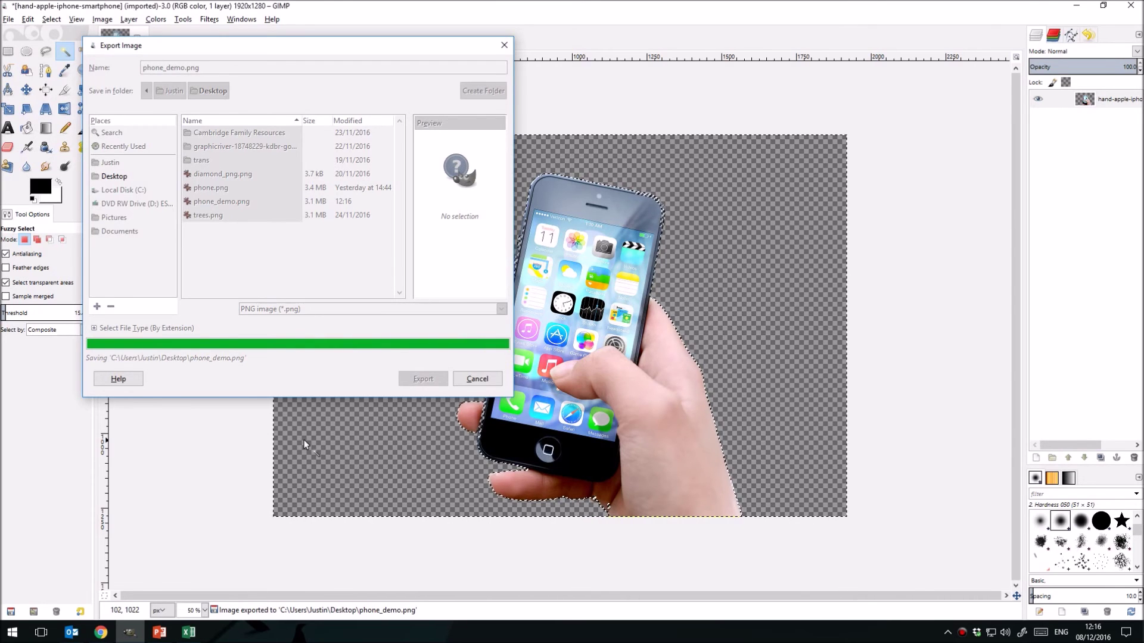
- In PowerPoint, insert the phone_demo picture onto slide 2
click(158, 635)
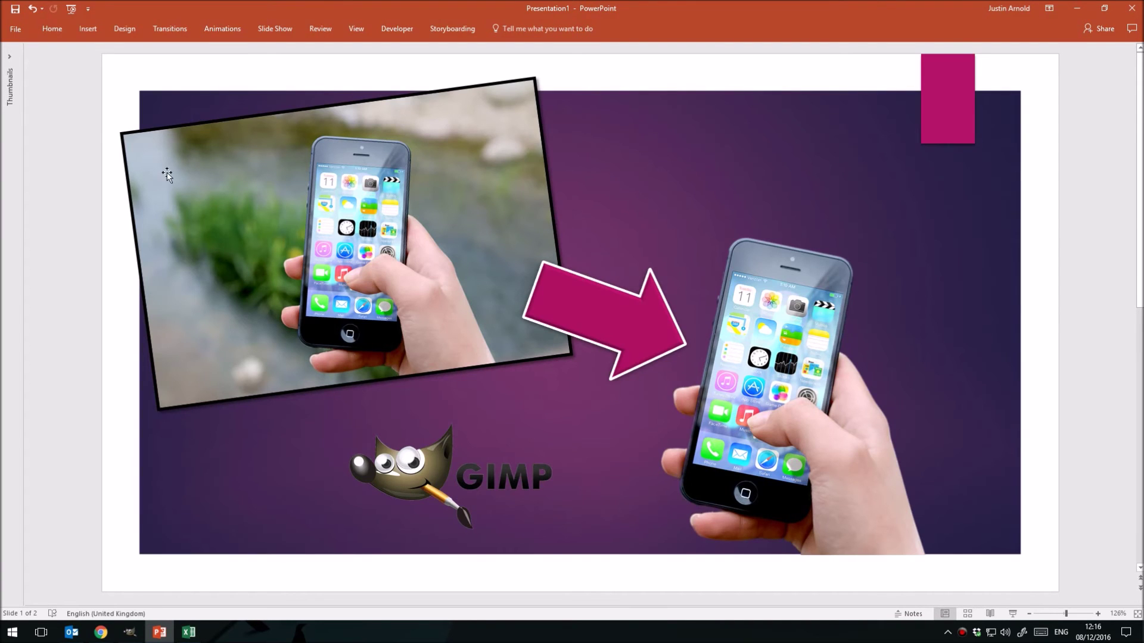
click(11, 87)
click(109, 262)
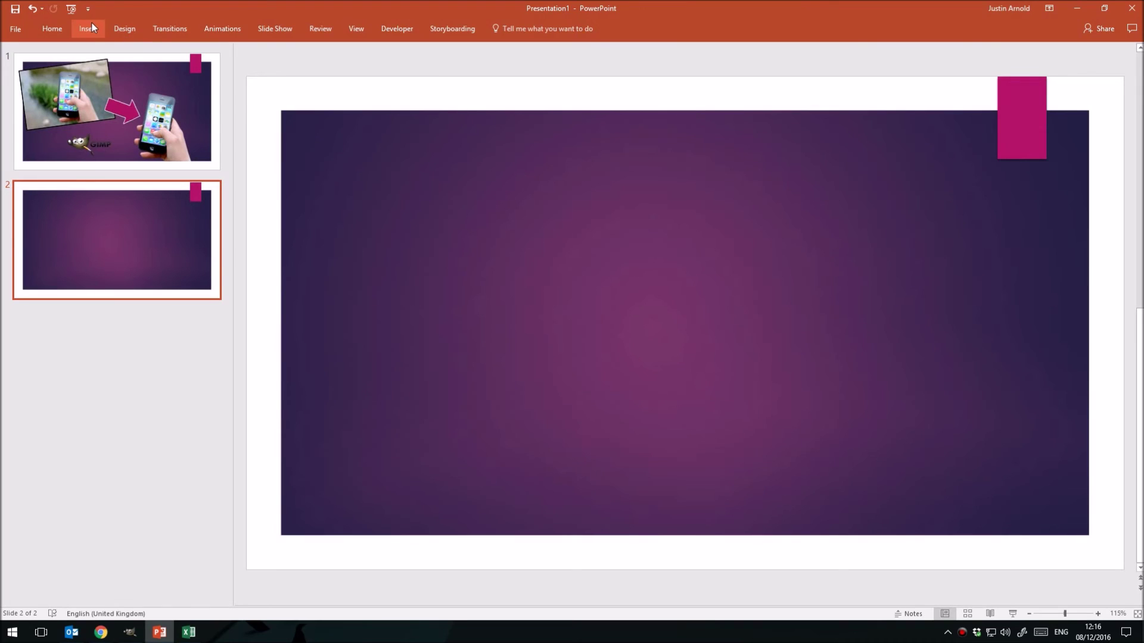
click(90, 28)
click(87, 50)
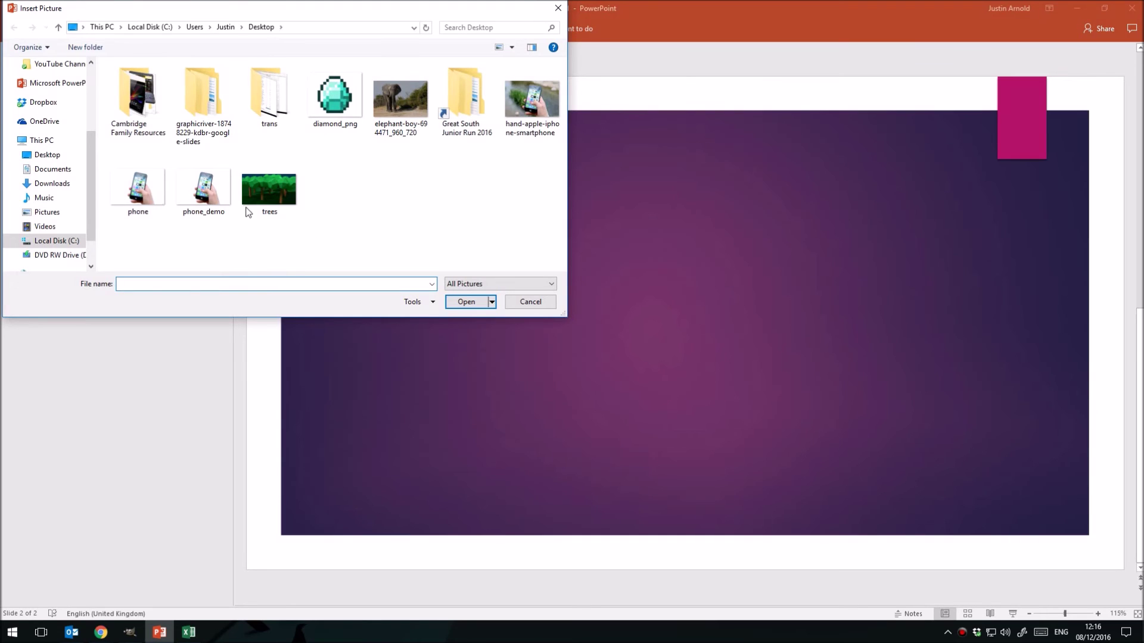
double_click(202, 188)
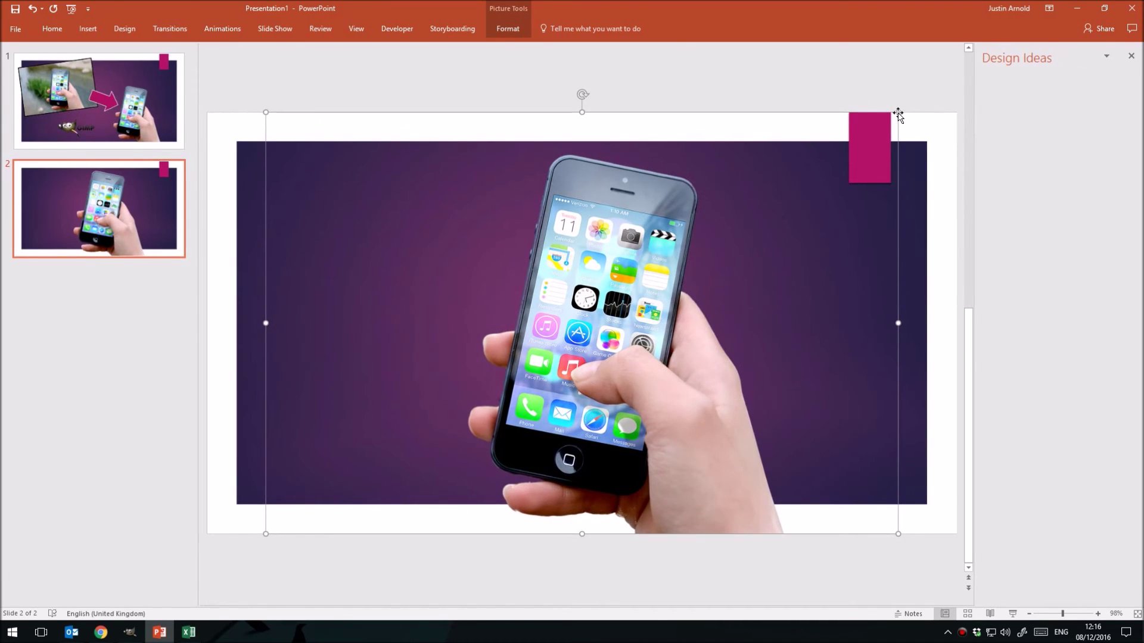
- Shrink the phone picture and move it right of the slide centre over the purple background
click(1131, 55)
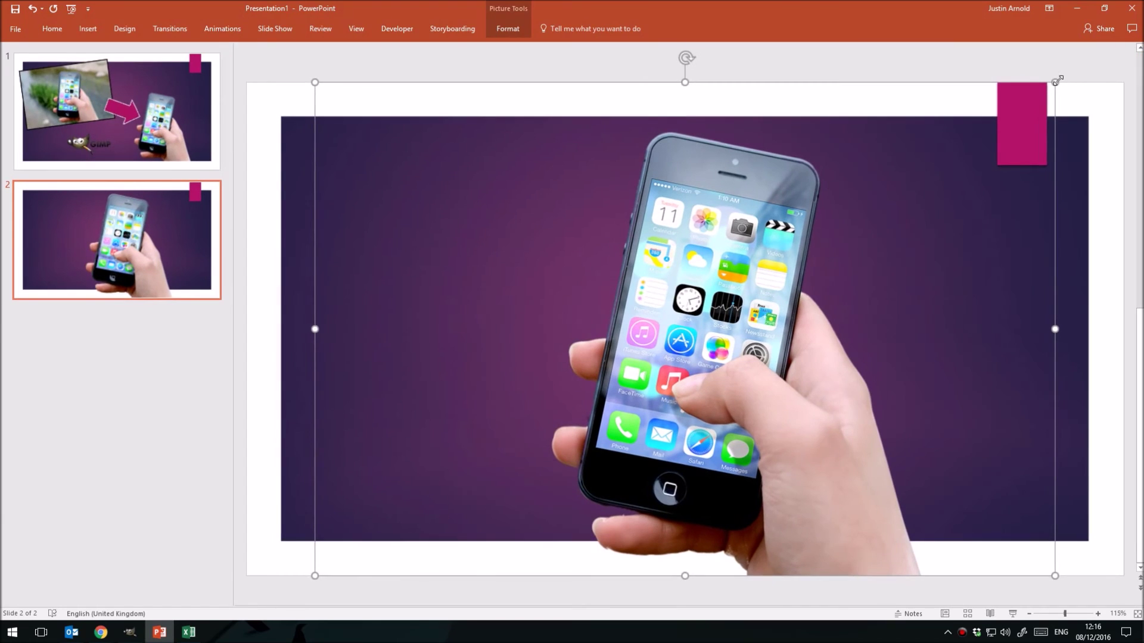
drag(1055, 81, 865, 204)
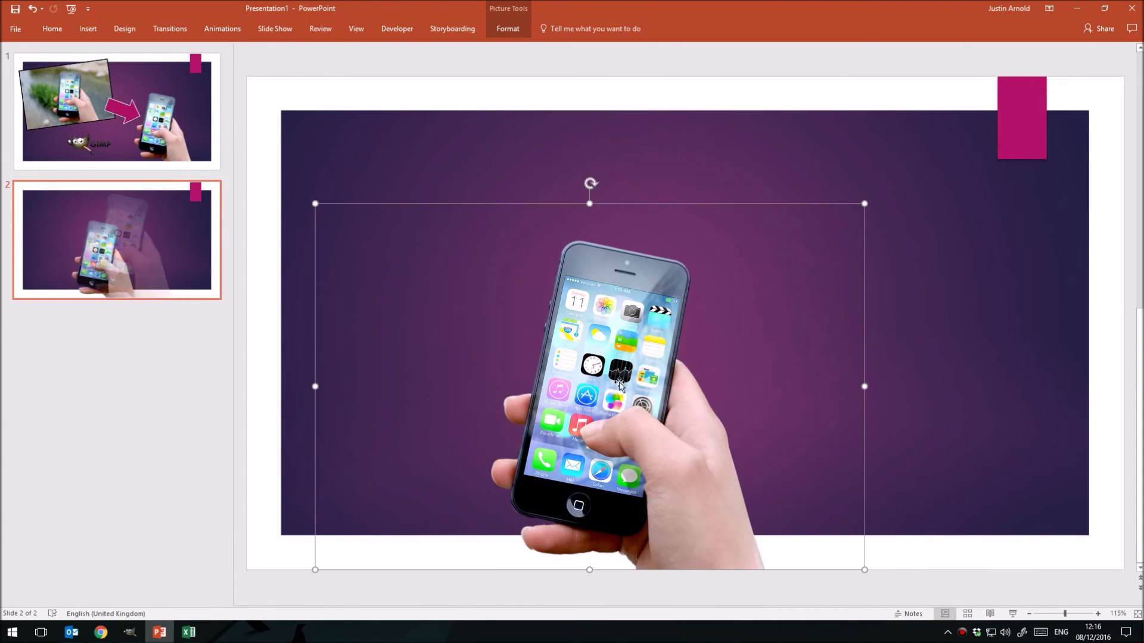
drag(619, 385, 687, 365)
click(338, 240)
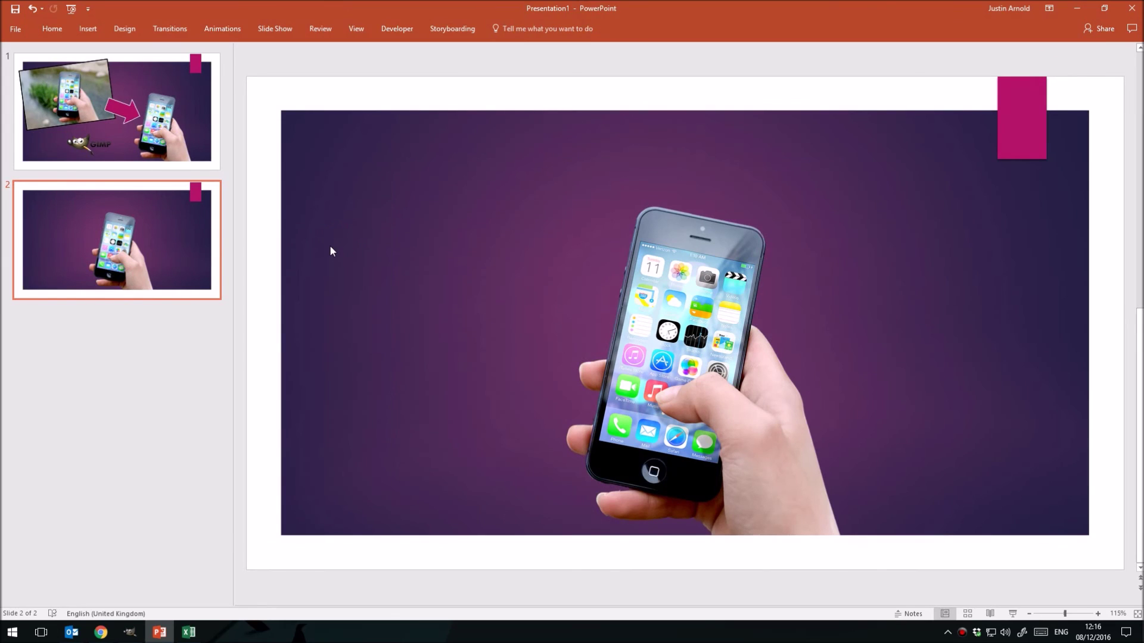